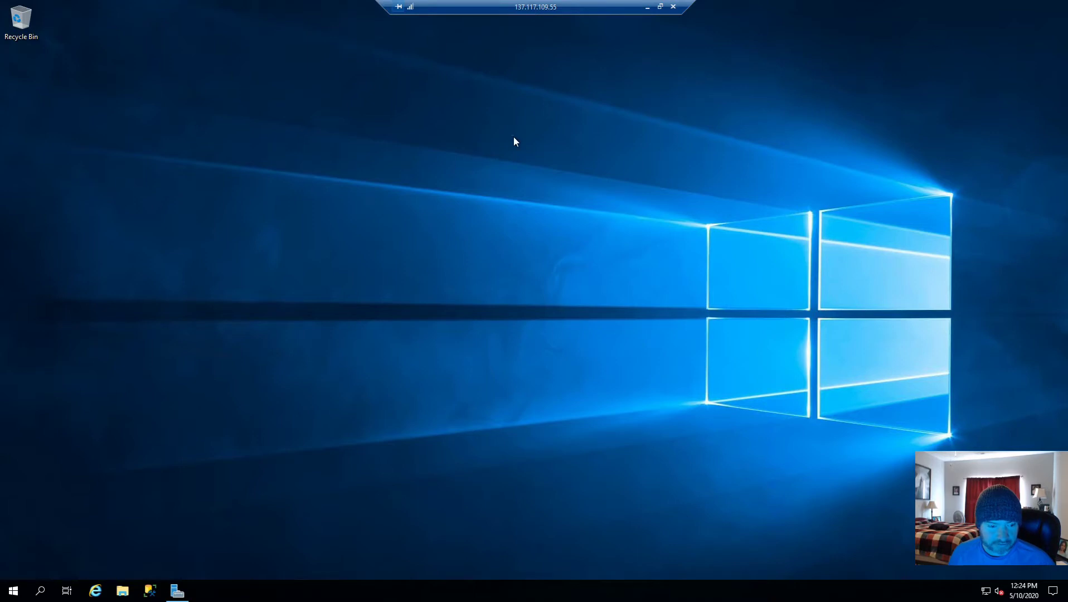
Step: Launch Report Server Configuration Manager from a Start search for 'rep' with admin rights
click(14, 592)
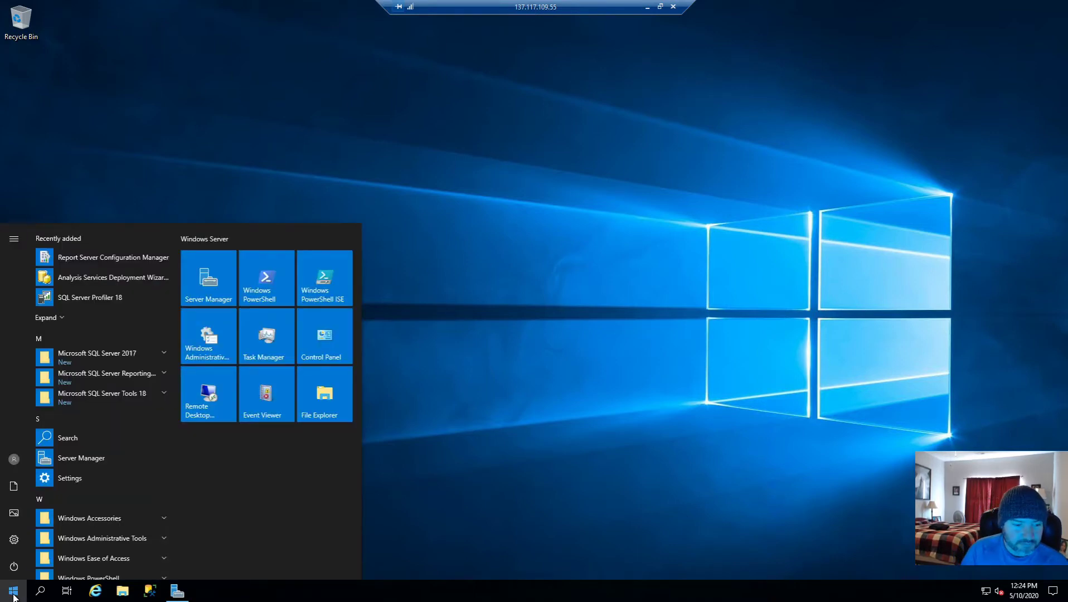
text(rep)
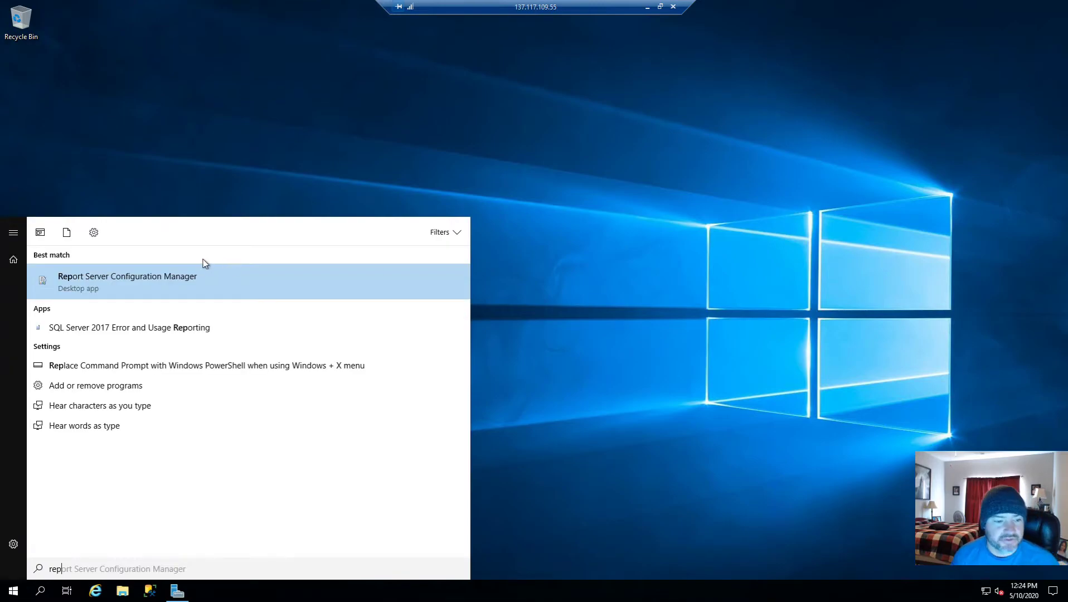
click(194, 291)
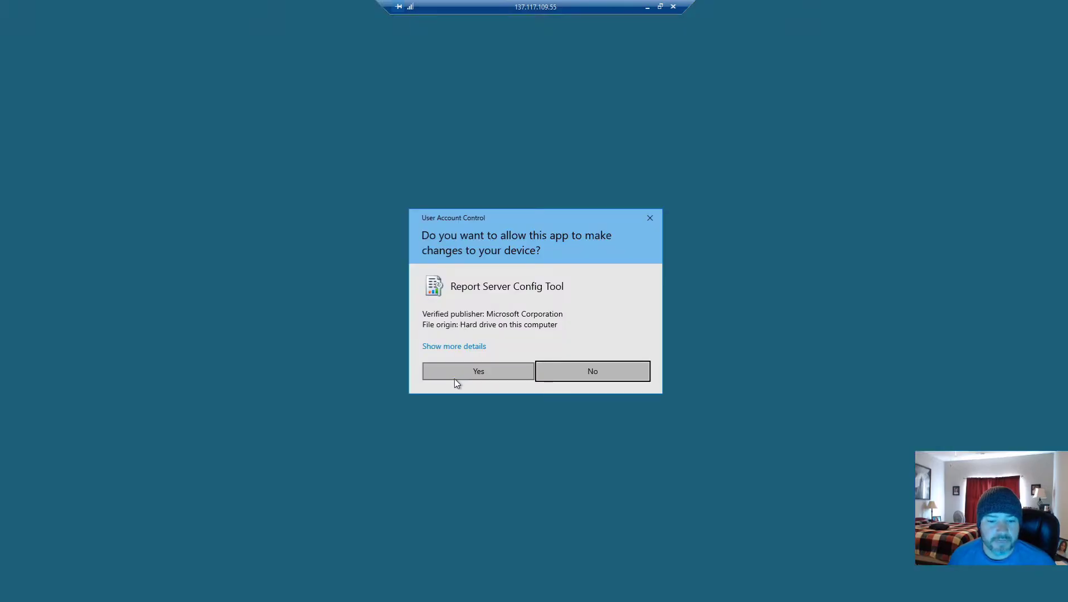
click(468, 373)
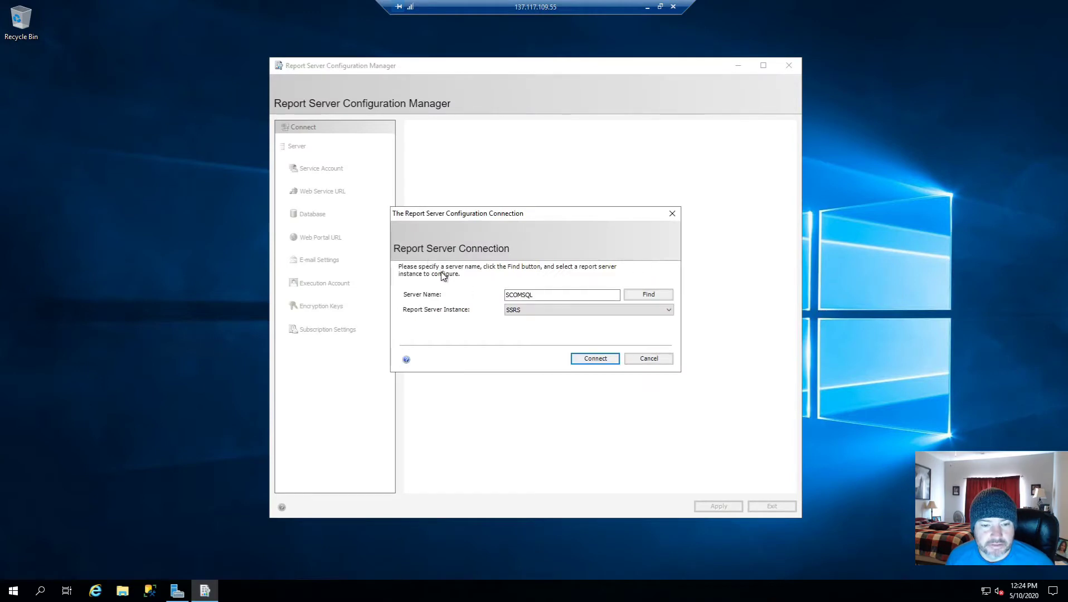
Step: Connect to the SSRS report server instance and show its Database page
click(548, 309)
click(558, 322)
click(612, 358)
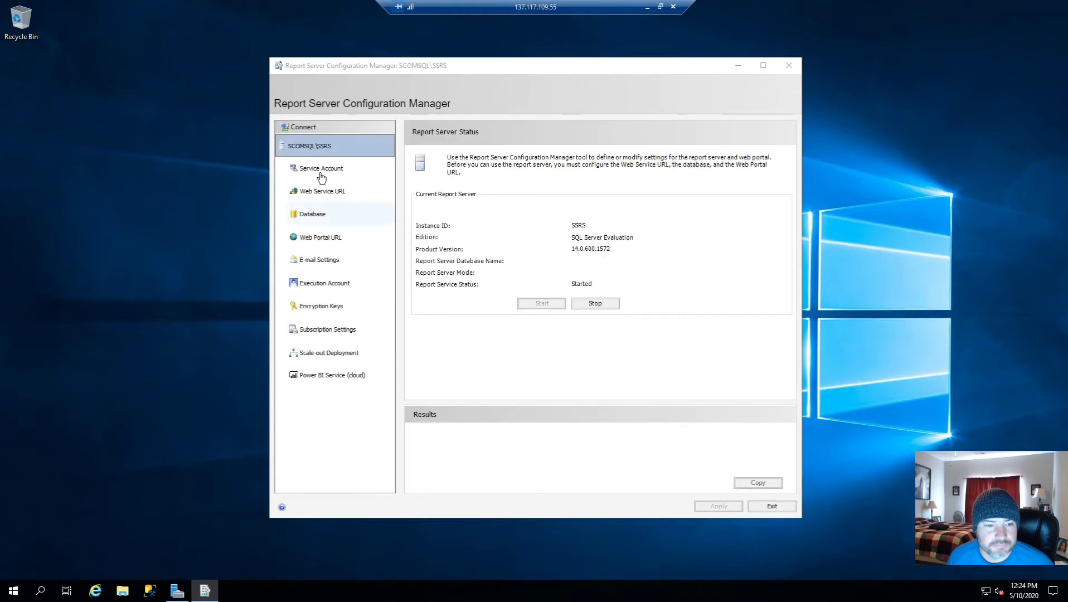
click(312, 215)
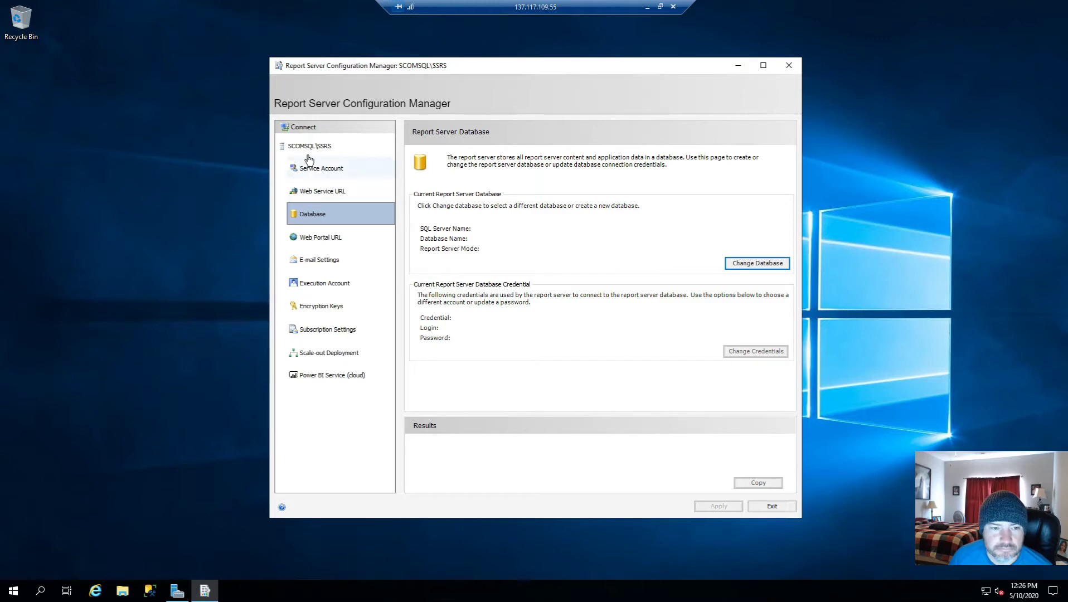
Step: Replace the virtual account with a Contoso domain service account and its password, then apply
click(328, 175)
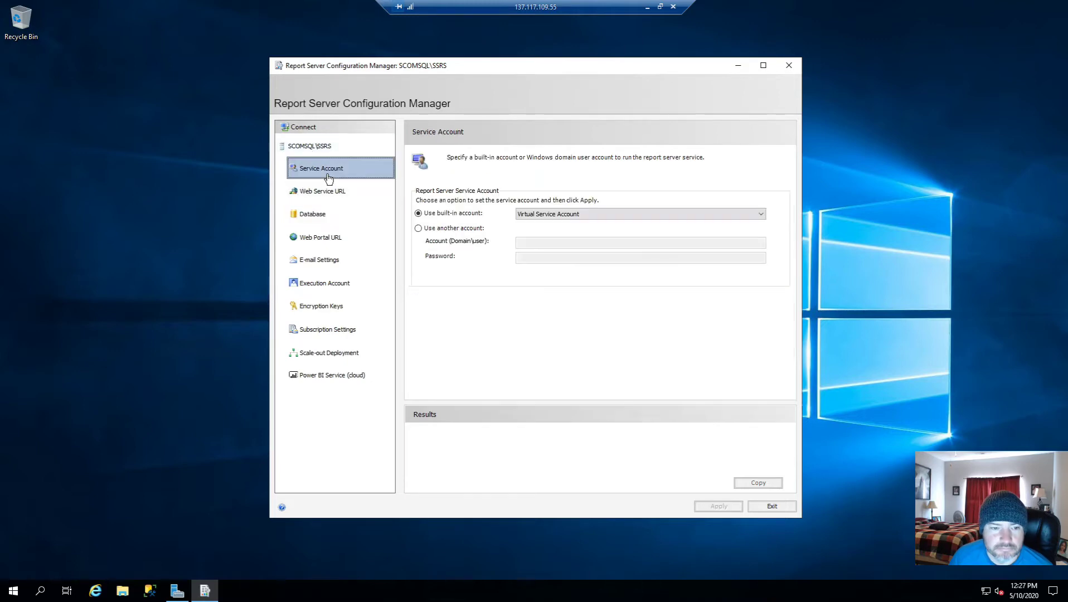
click(558, 216)
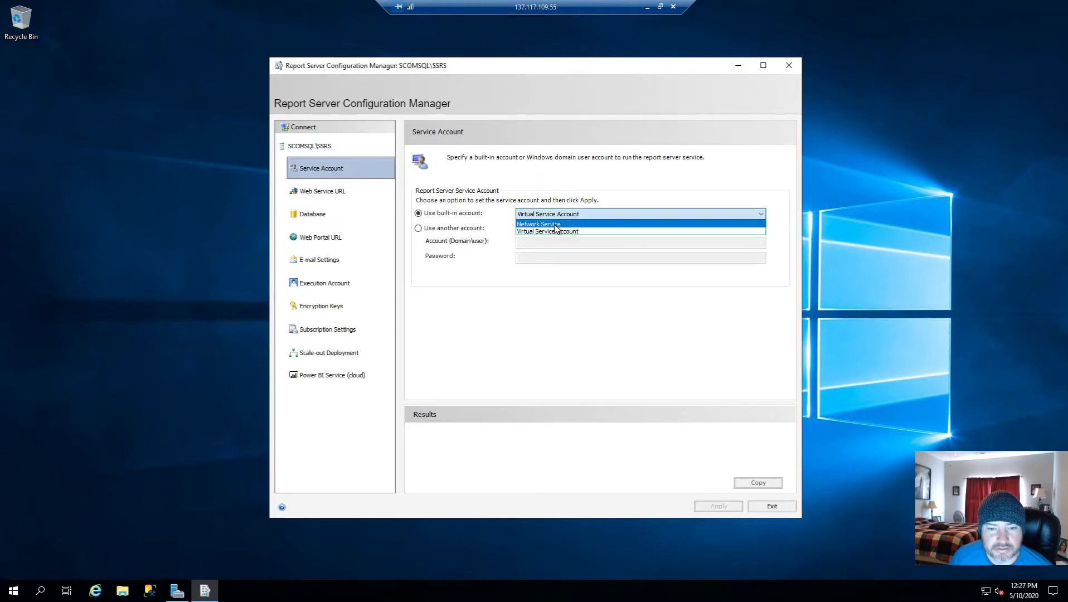
click(554, 237)
click(453, 229)
click(535, 242)
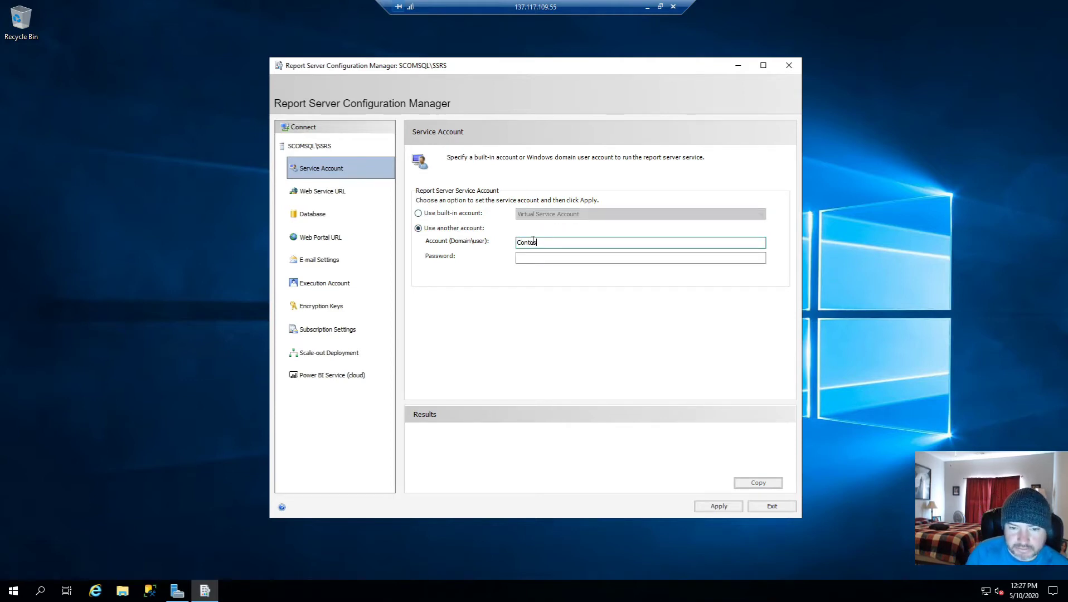
text(Contoso\svc)
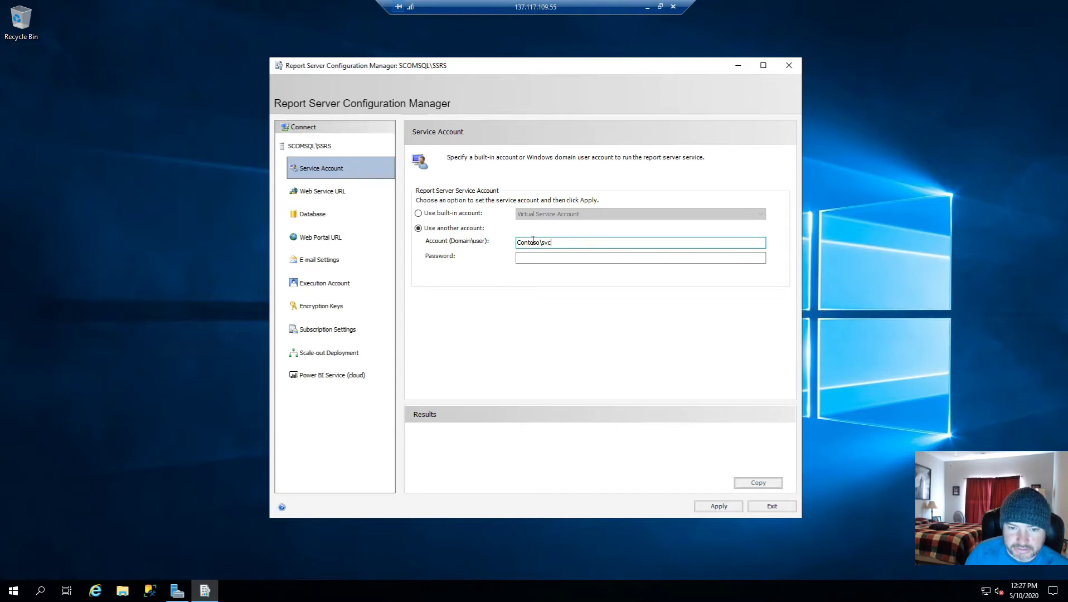
text(sqlreports)
key(Tab)
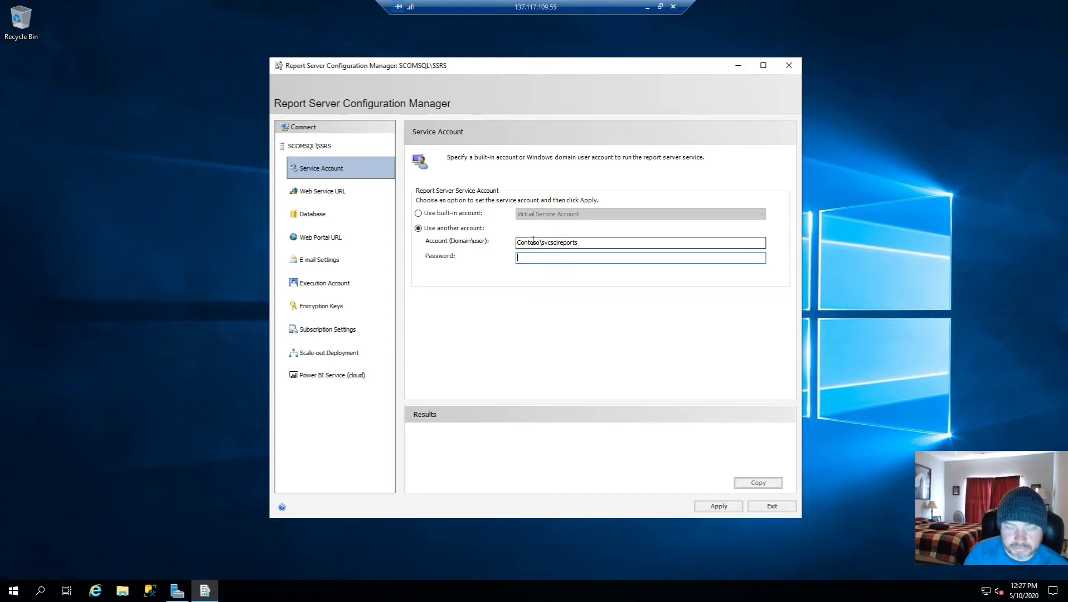
text(••••••••)
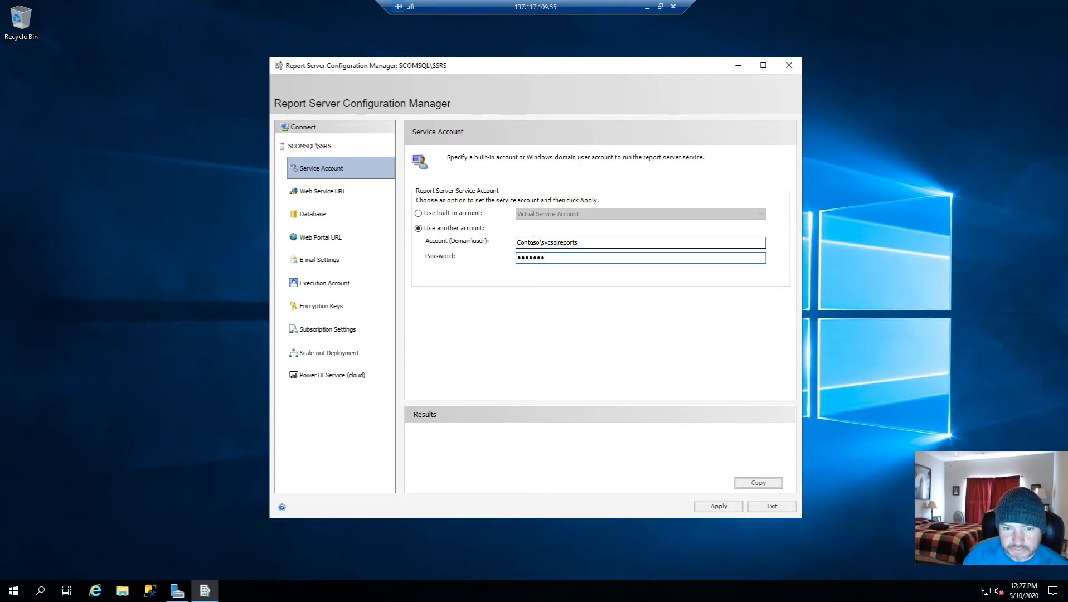
click(719, 506)
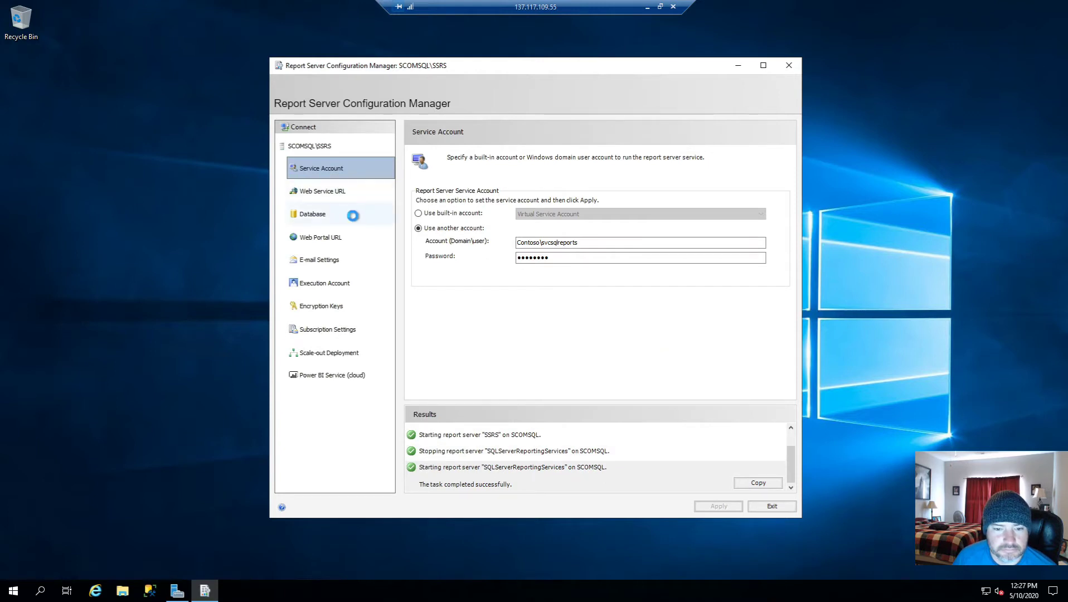
click(353, 216)
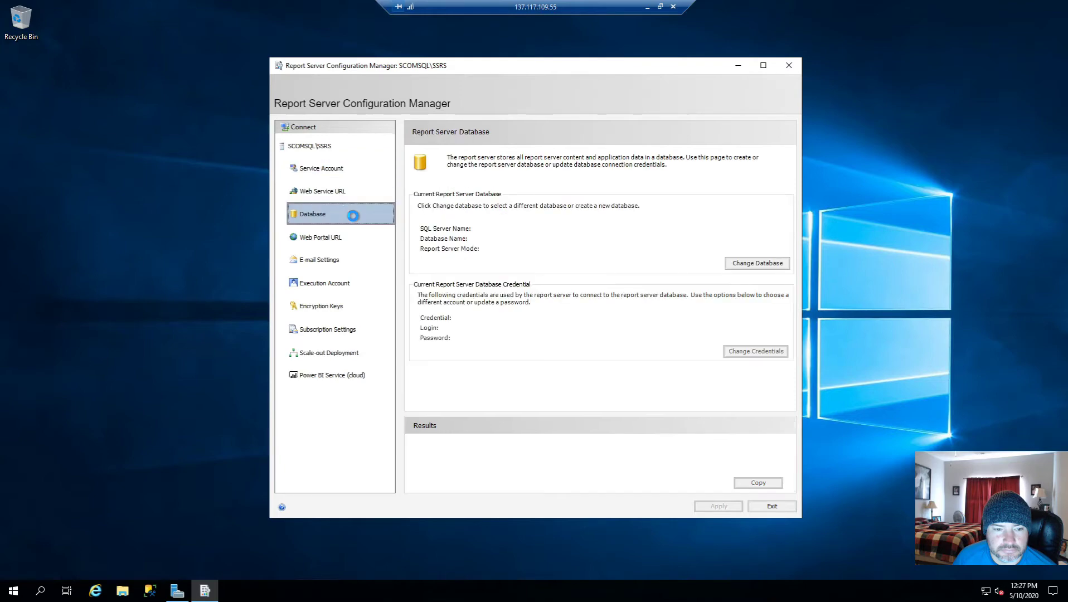
Step: Start Change Database, choose an existing database, and test the connection to SCOMSQL\SCOMSQL
click(782, 266)
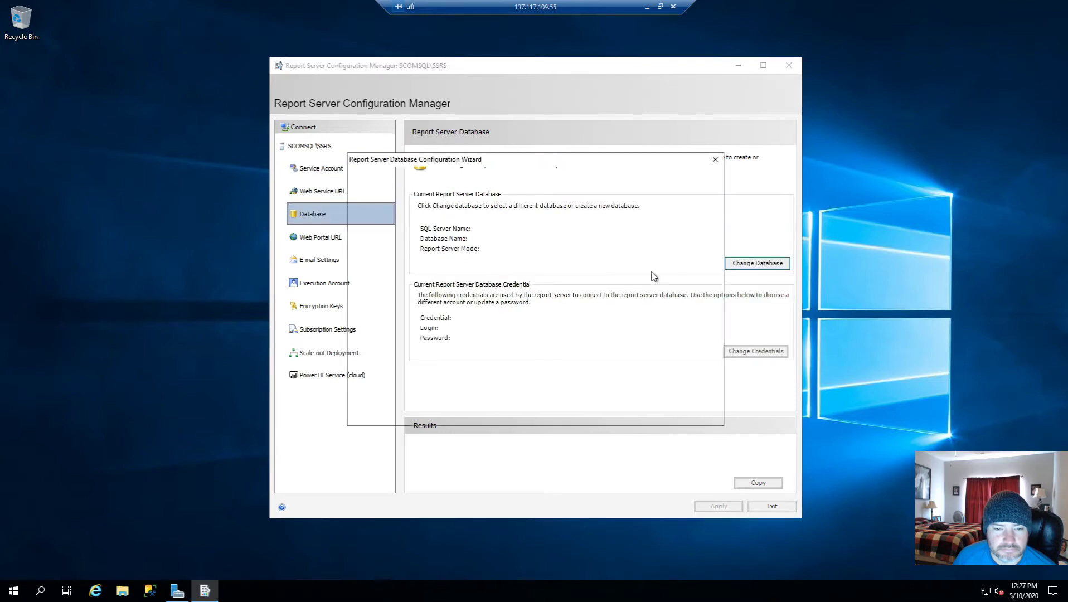
click(633, 413)
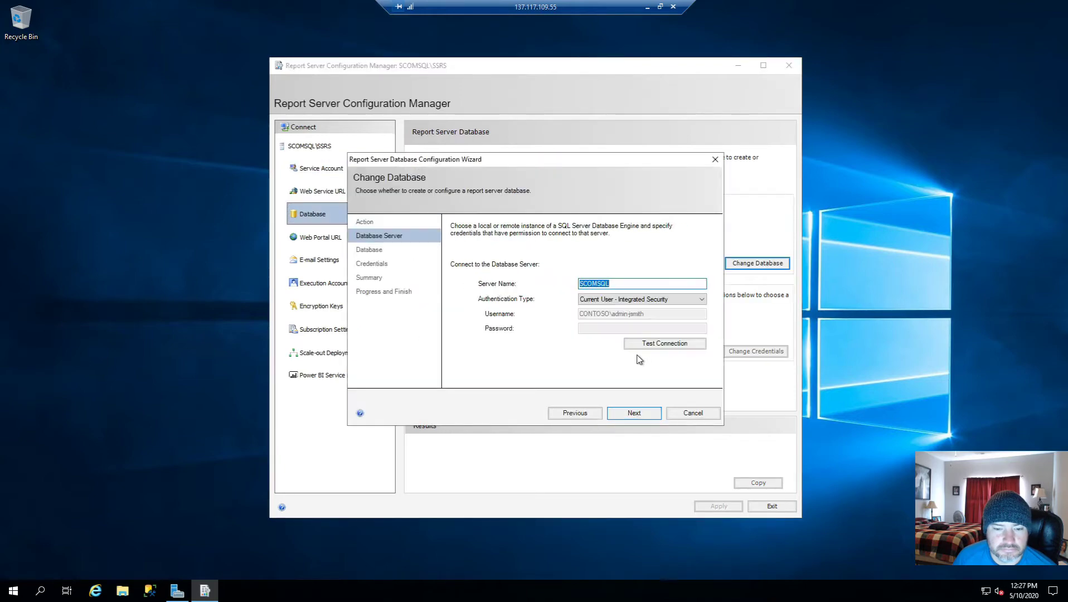
click(575, 413)
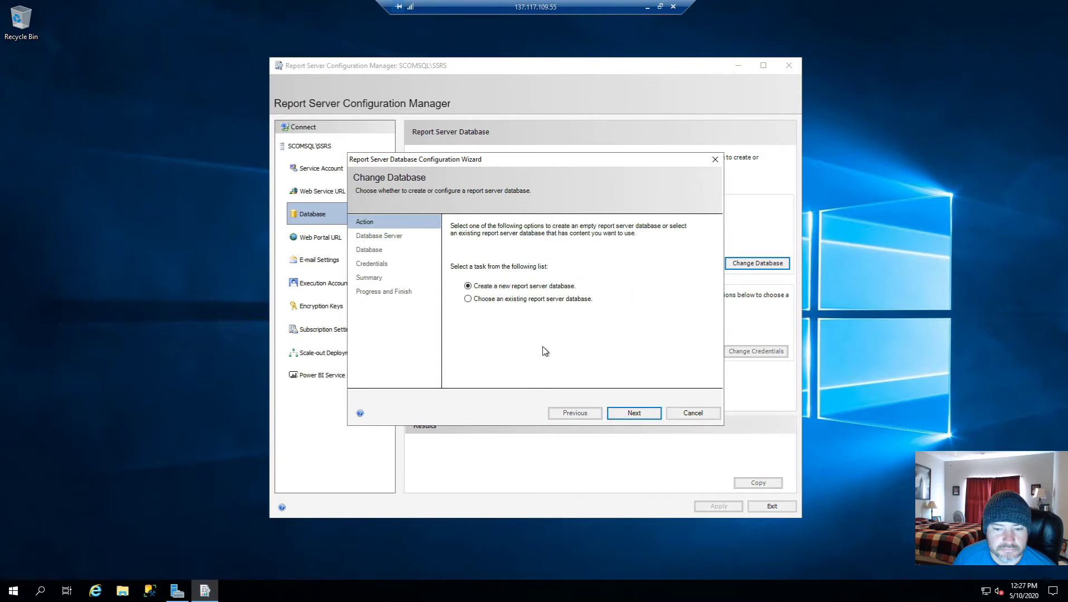
click(484, 299)
click(631, 413)
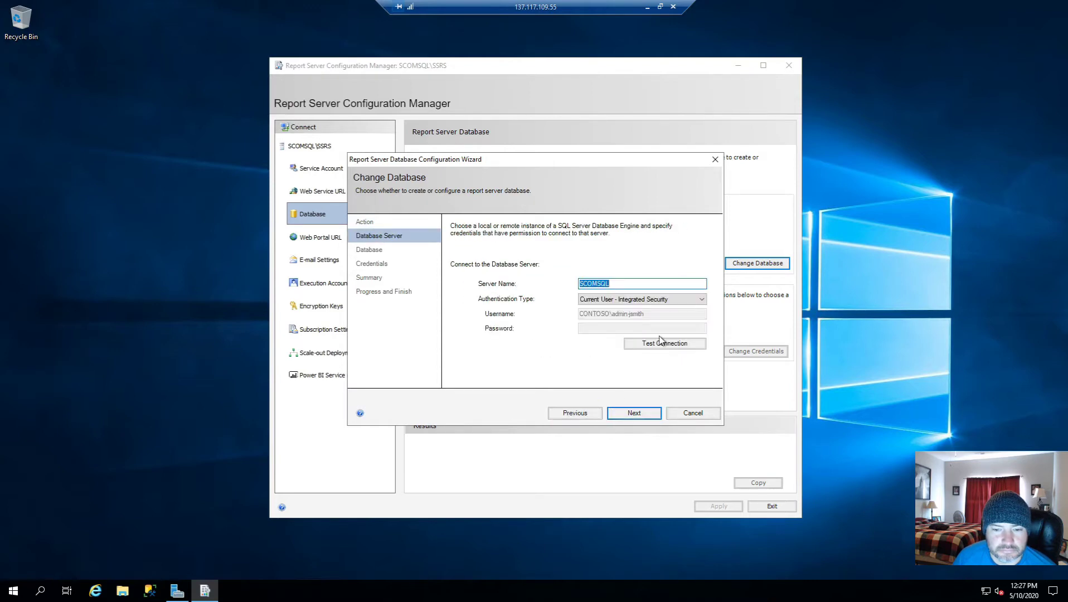
click(631, 284)
text(\)
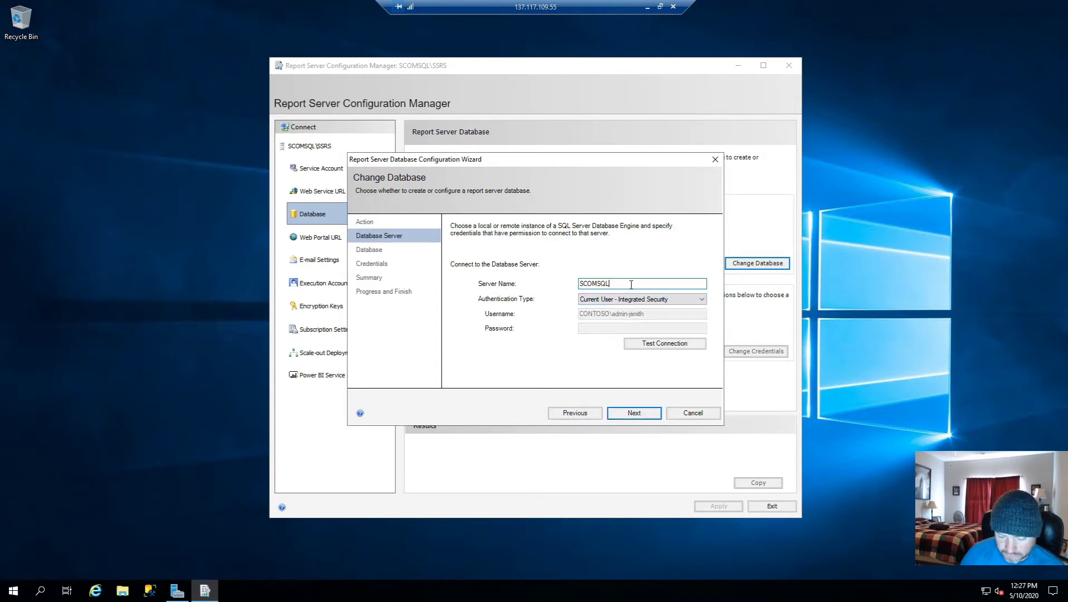
text(SCOMSQL)
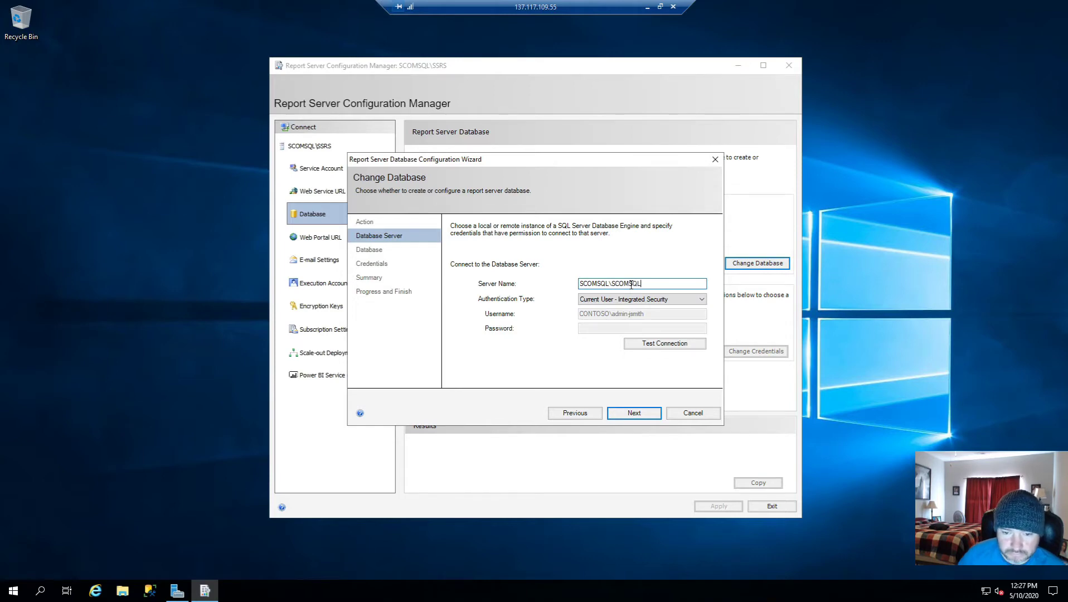
click(633, 344)
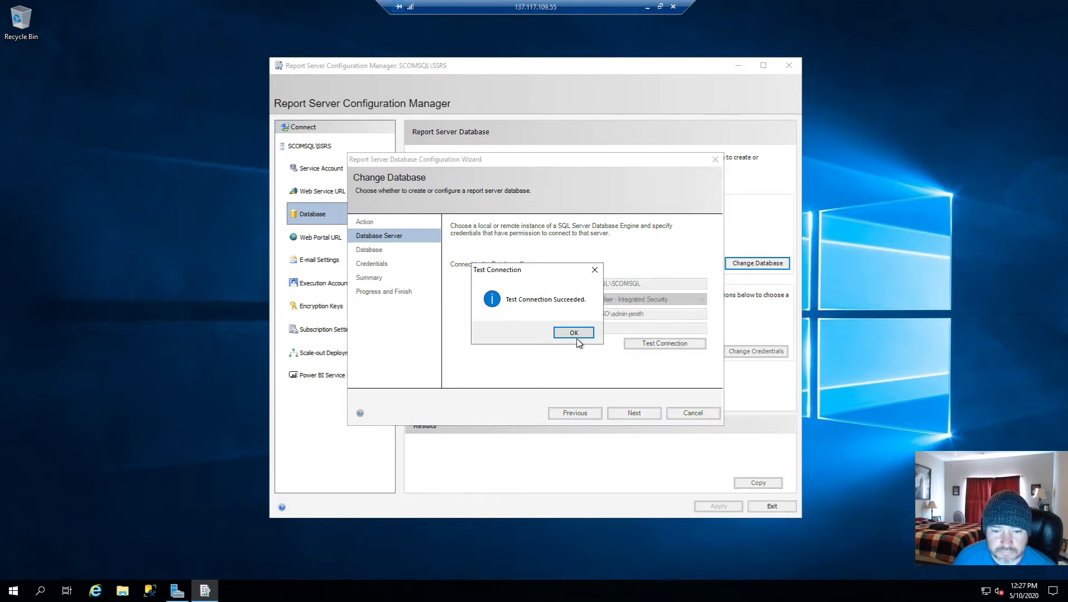
click(574, 333)
click(633, 416)
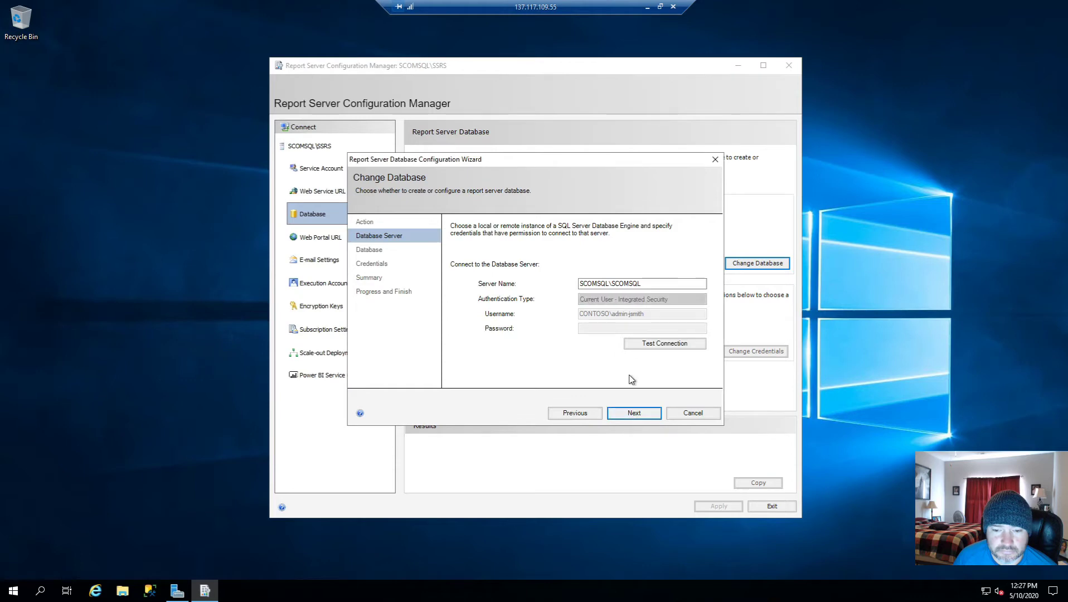
Step: Select the ReportServer database, keep Service Credentials, and finish the wizard
click(658, 273)
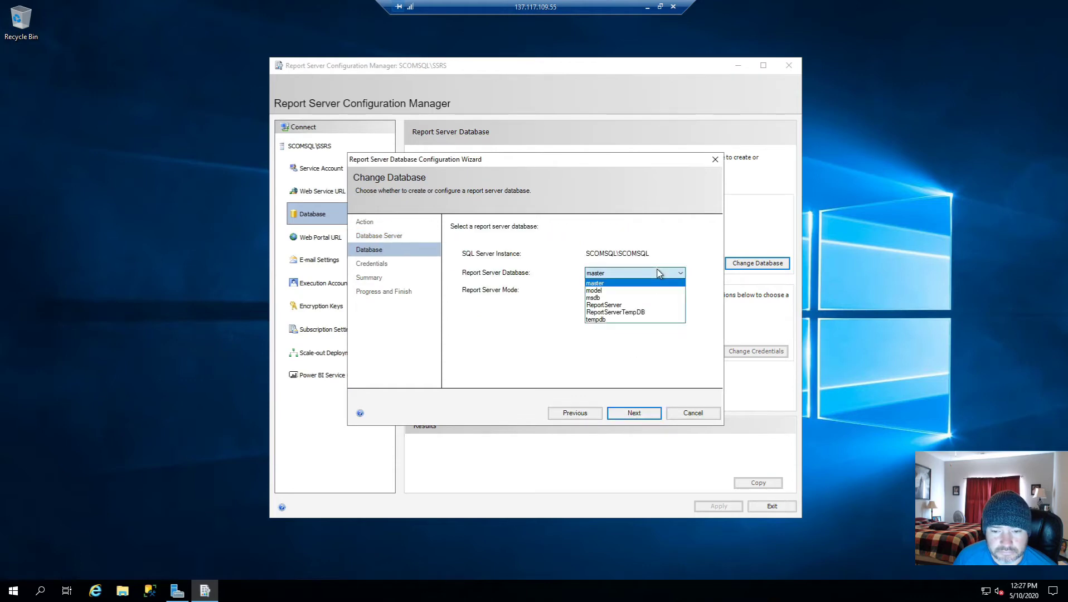
click(646, 305)
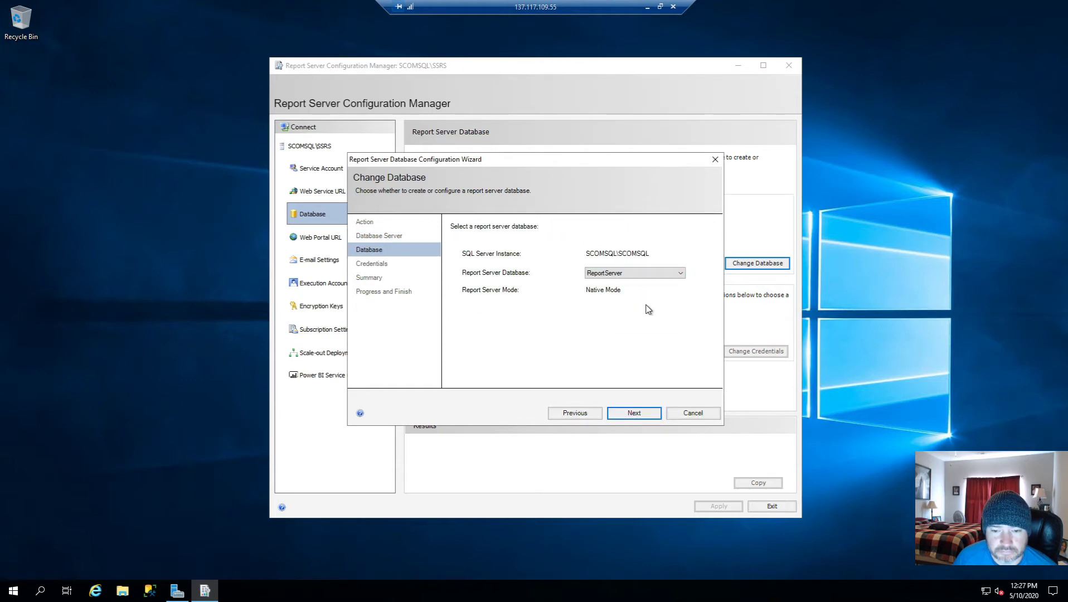
click(633, 413)
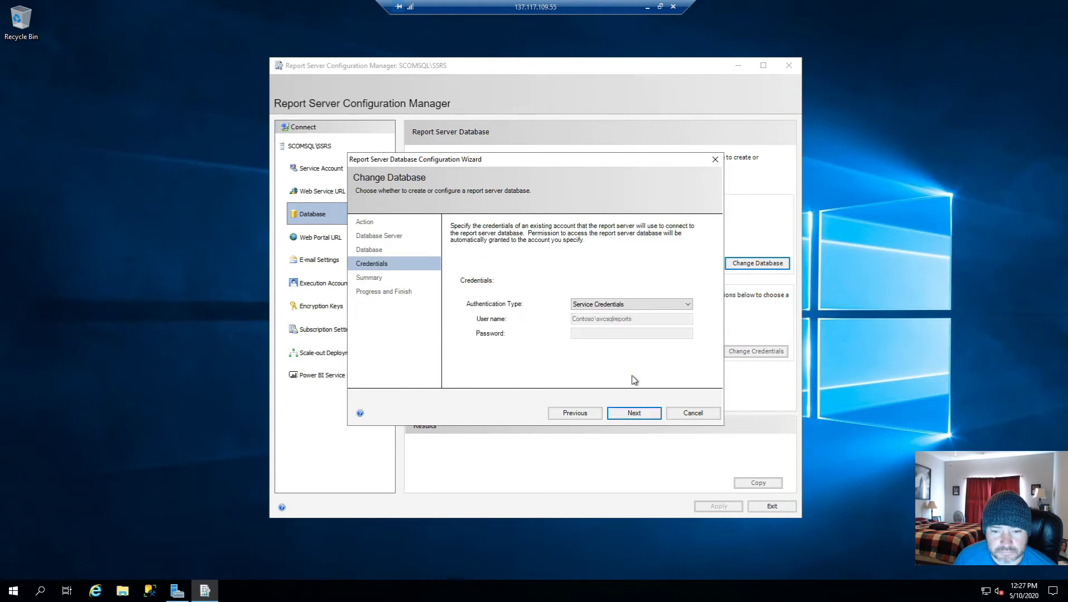
click(636, 307)
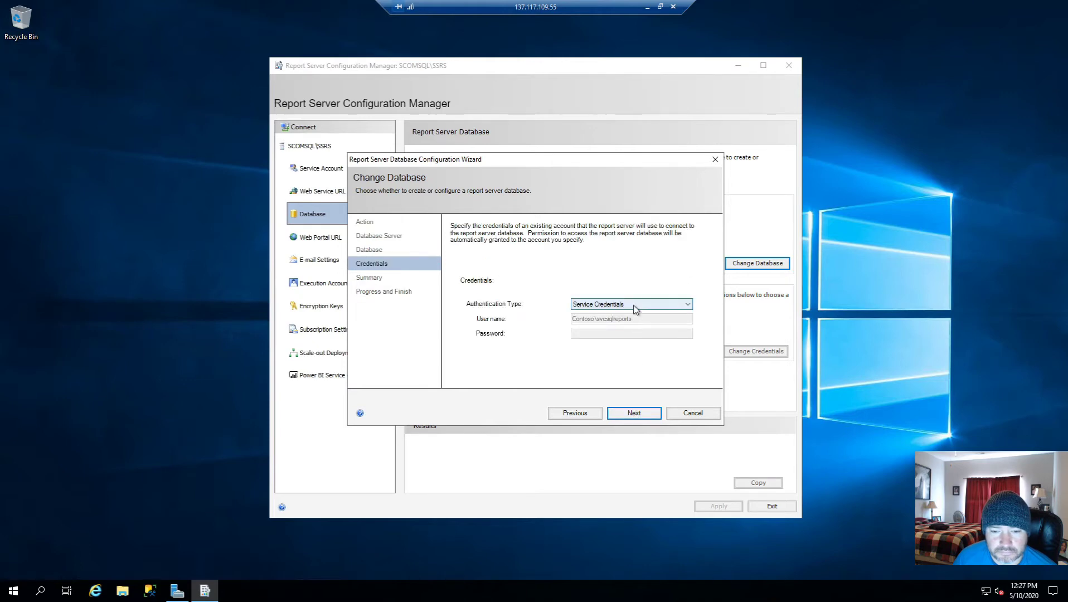
click(635, 306)
click(634, 413)
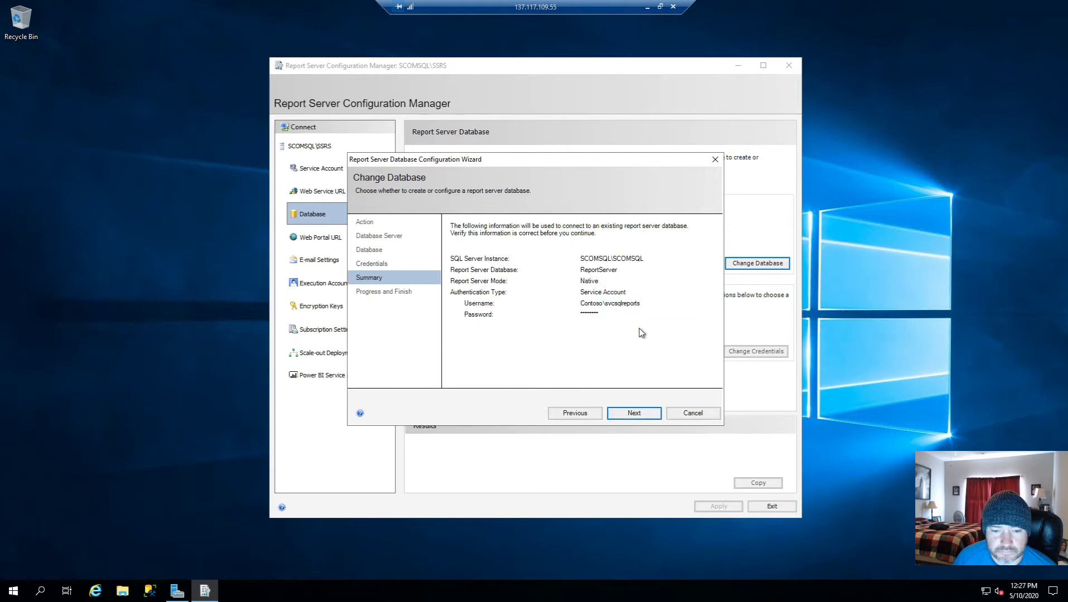
click(633, 413)
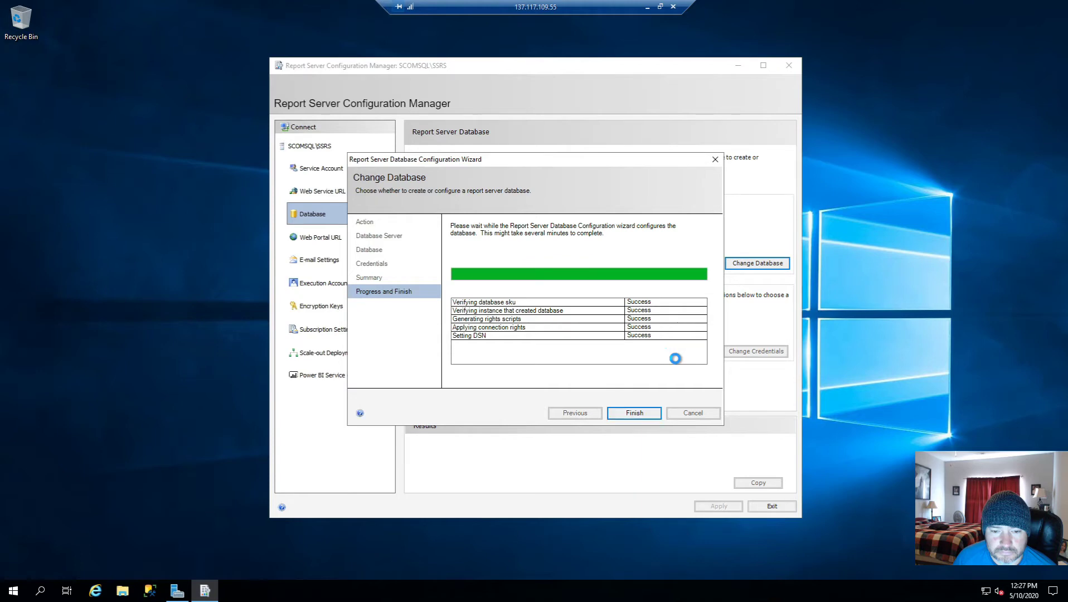
click(636, 413)
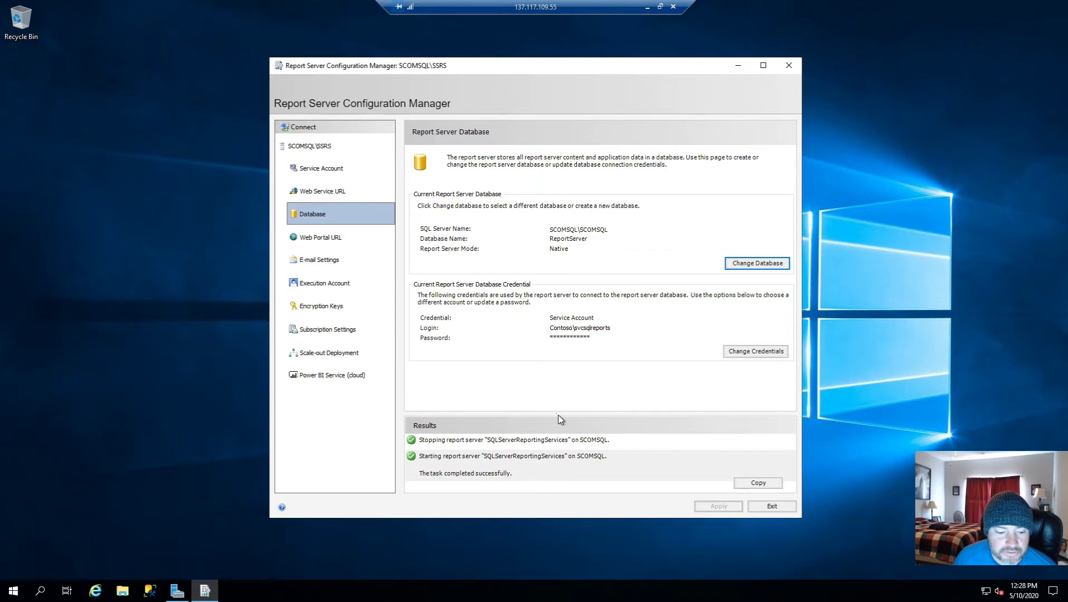
click(40, 590)
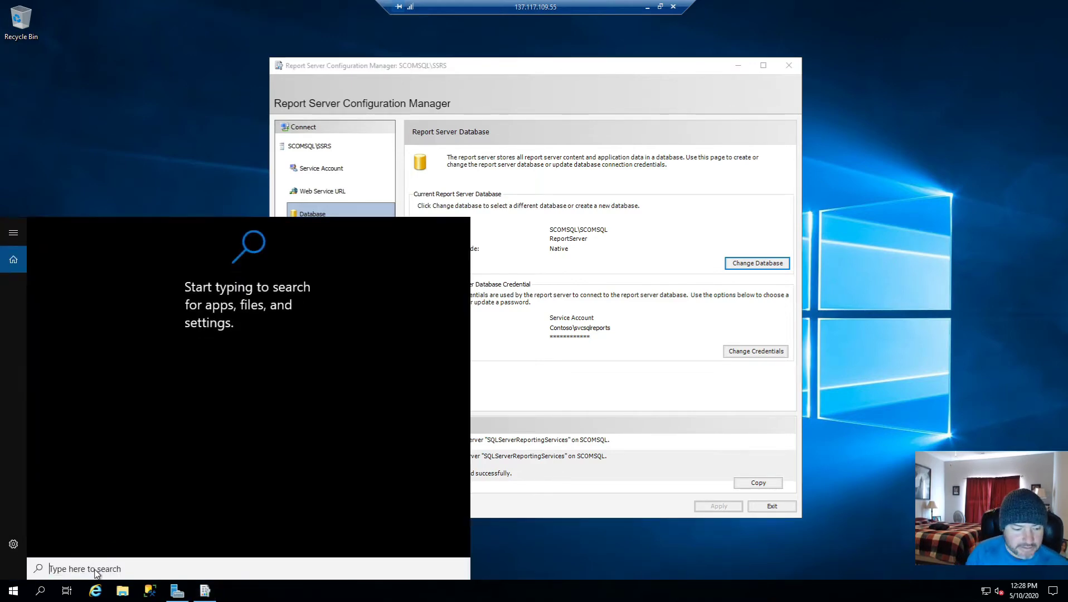
text(services.ms)
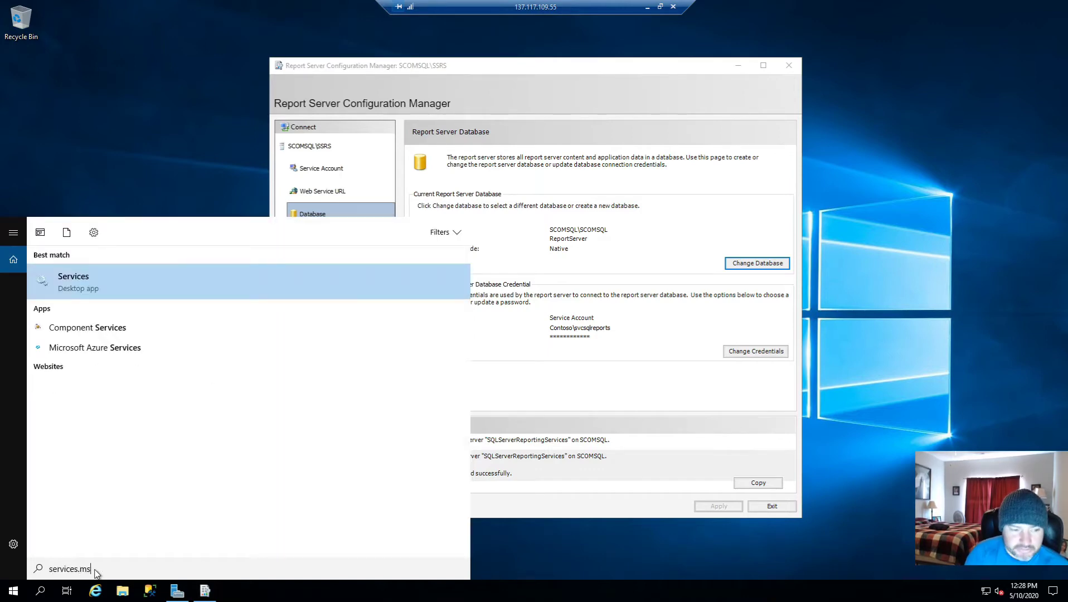
key(Return)
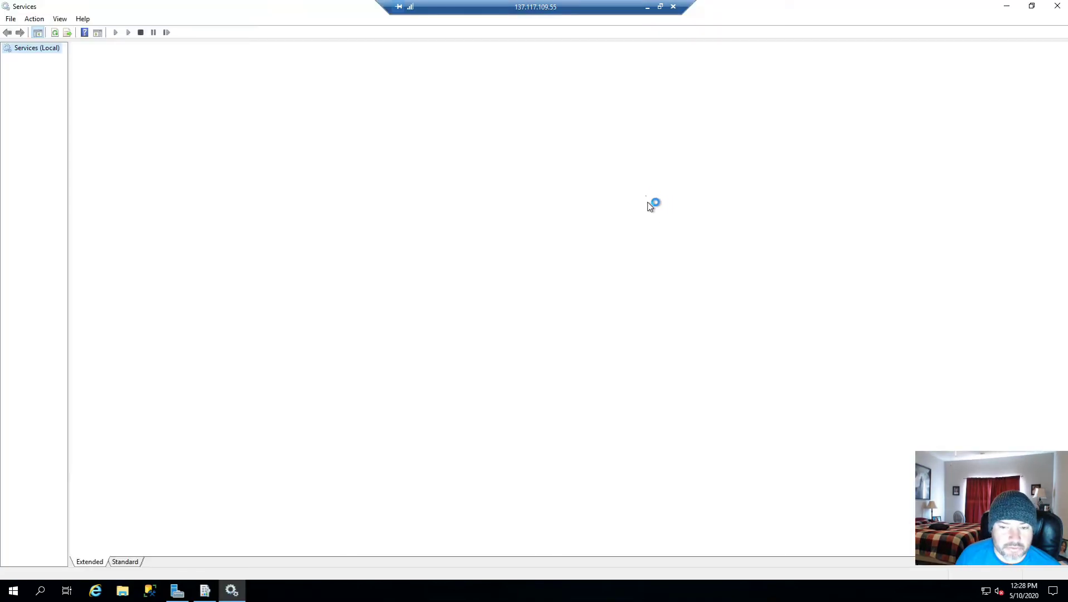
click(427, 279)
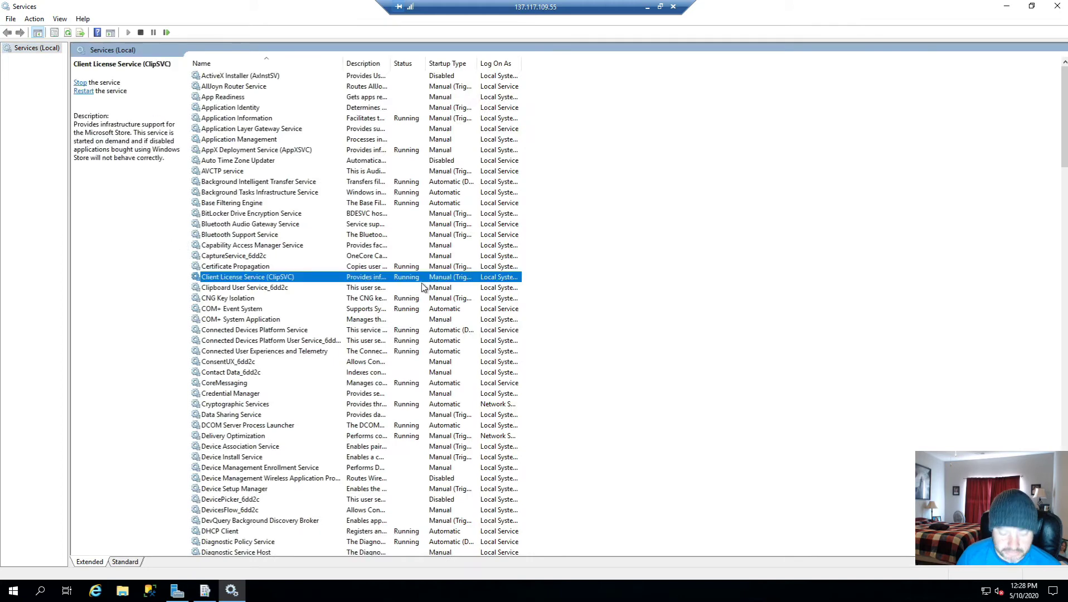
text(sql)
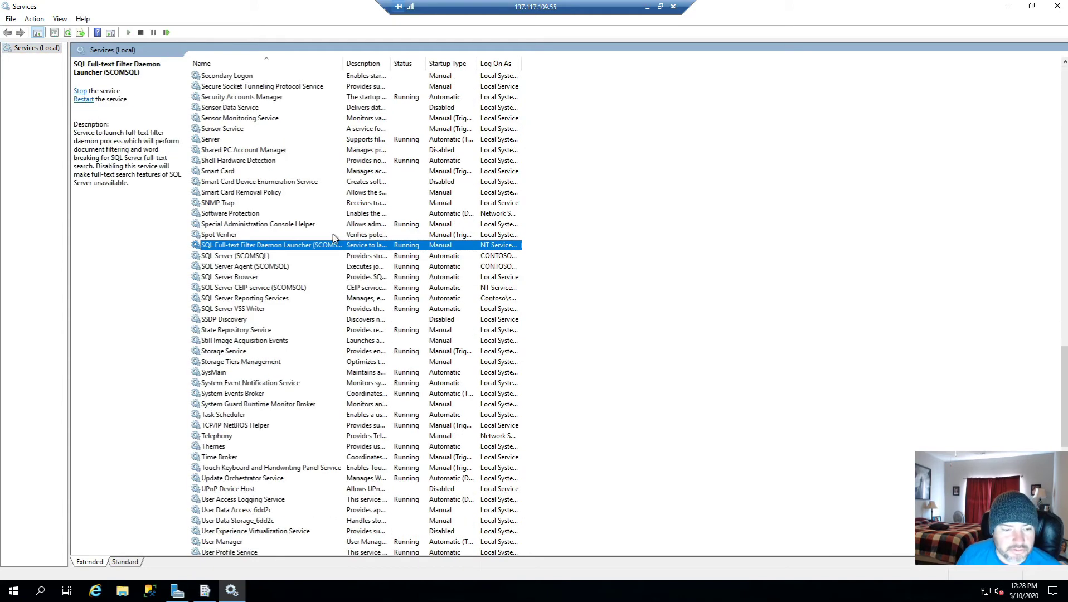
click(257, 299)
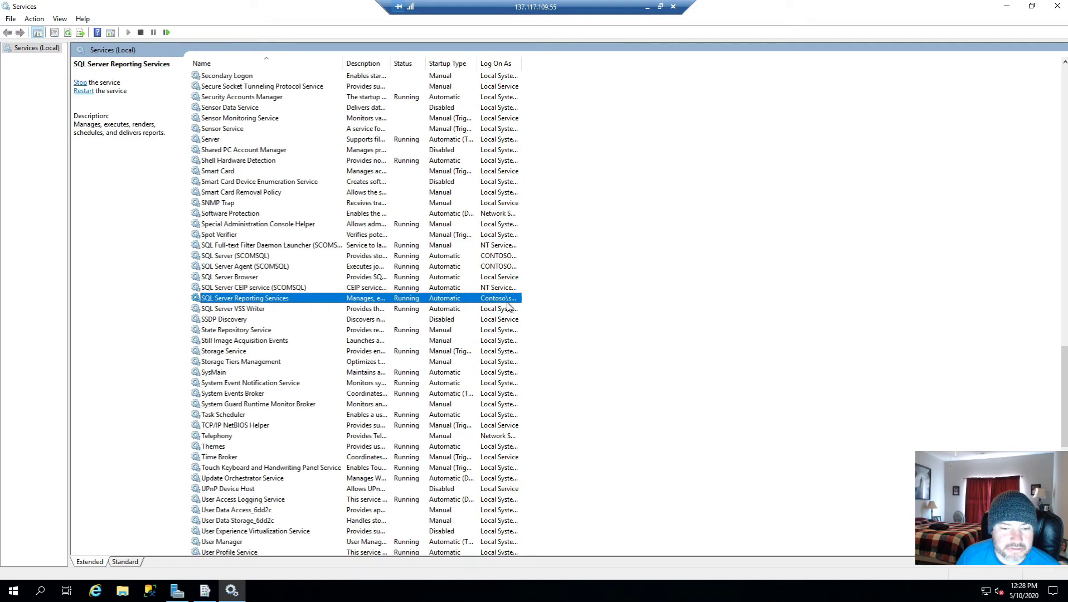
drag(521, 63, 693, 60)
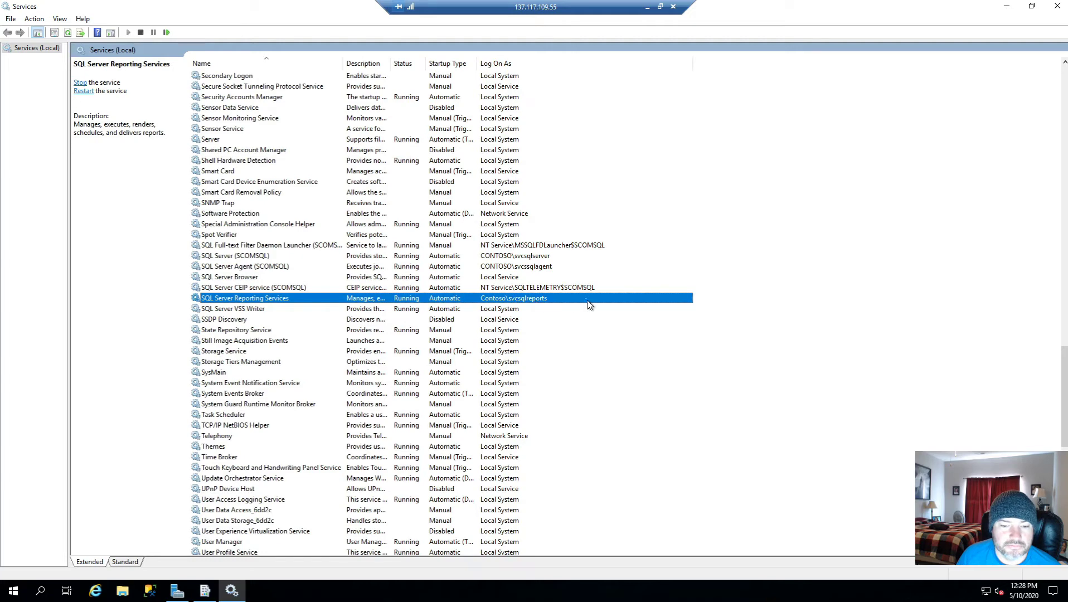
click(1057, 6)
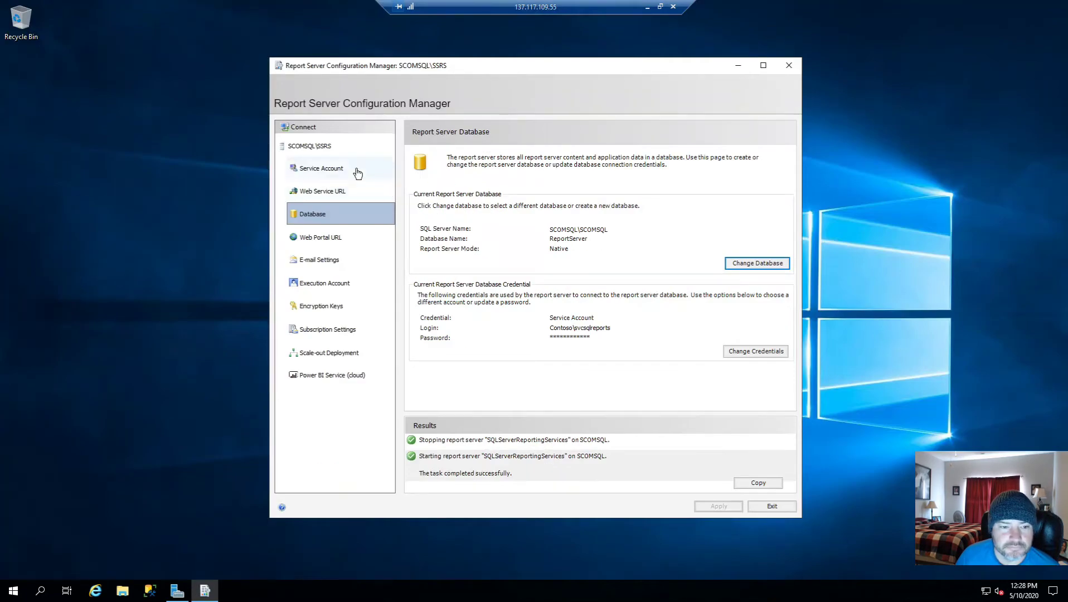
Step: Review the Service Account, Web Service URL, Database, Web Portal URL and E-mail pages, ending on Execution Account
click(347, 171)
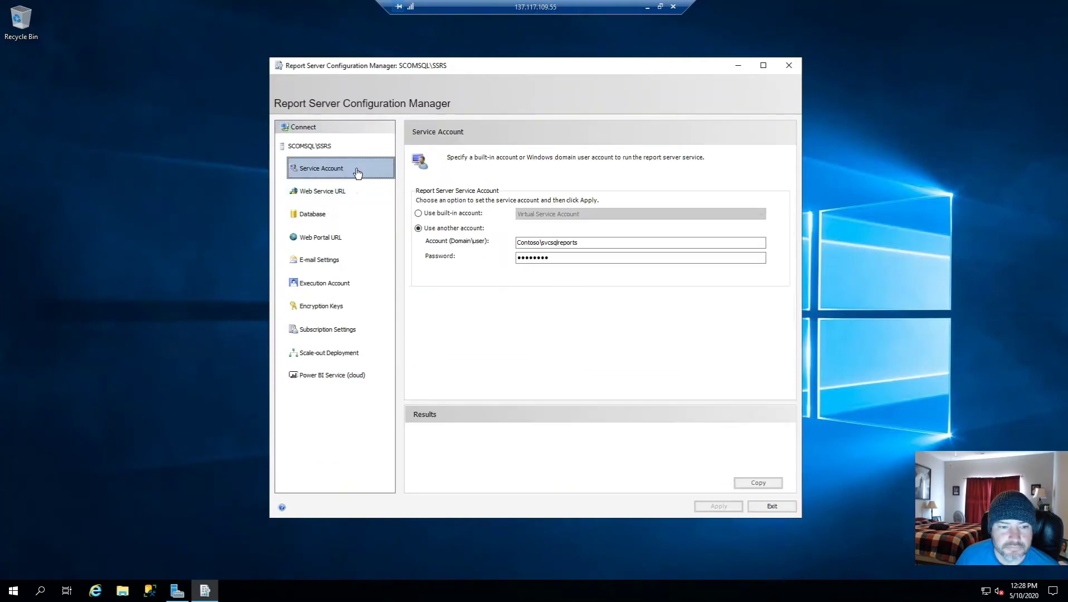
click(334, 195)
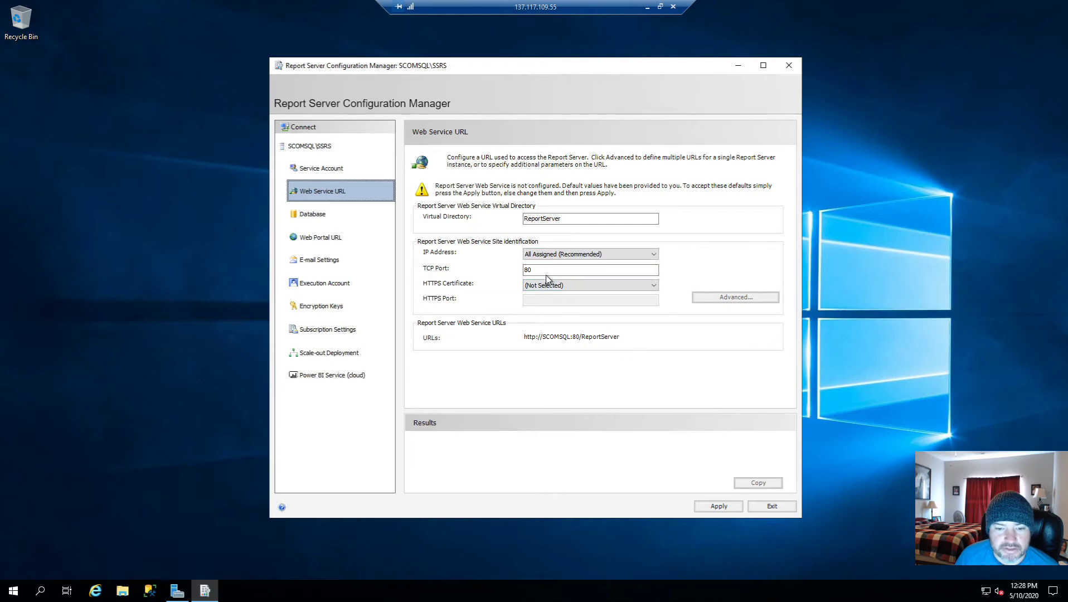
click(338, 217)
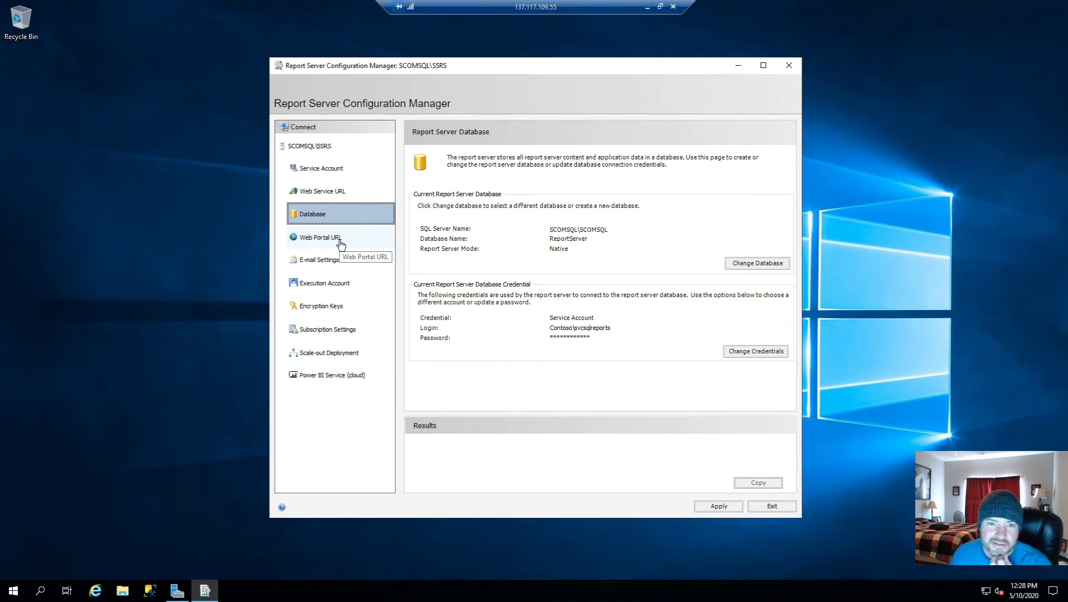
click(347, 192)
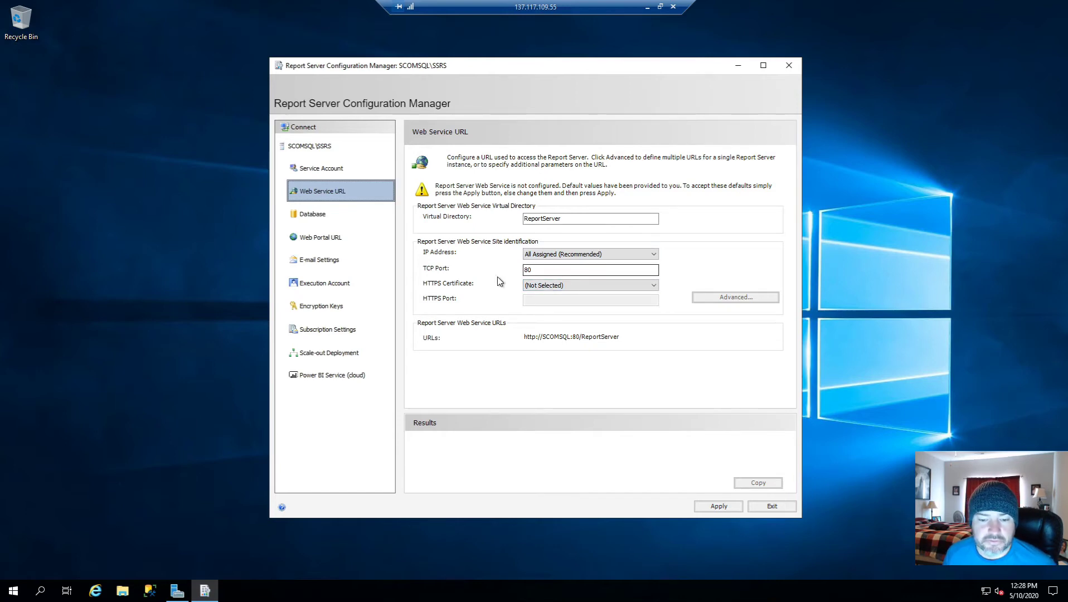
click(335, 215)
click(335, 237)
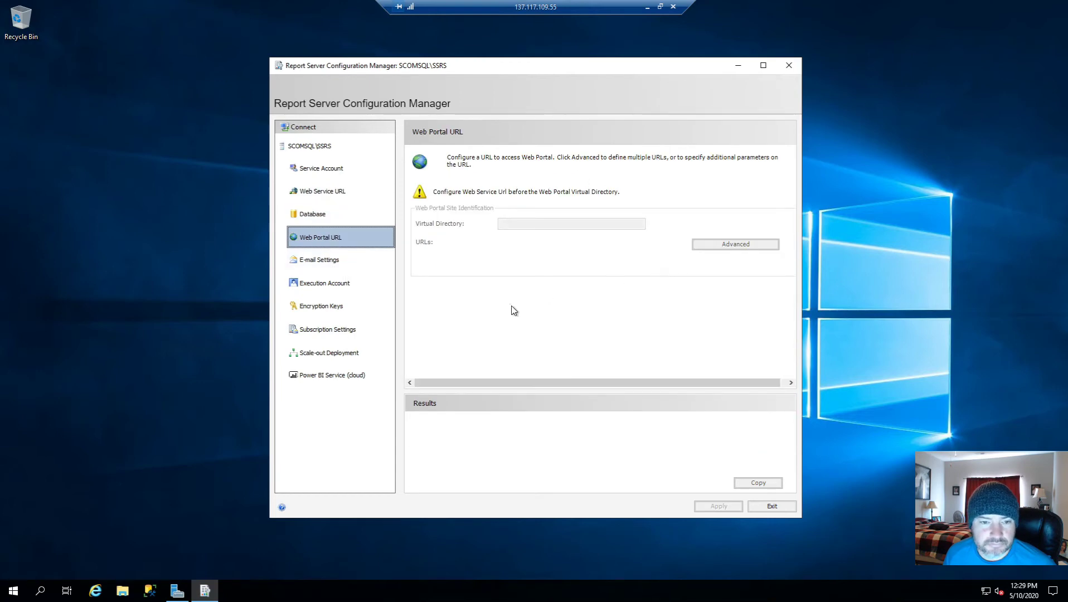
click(335, 263)
click(331, 284)
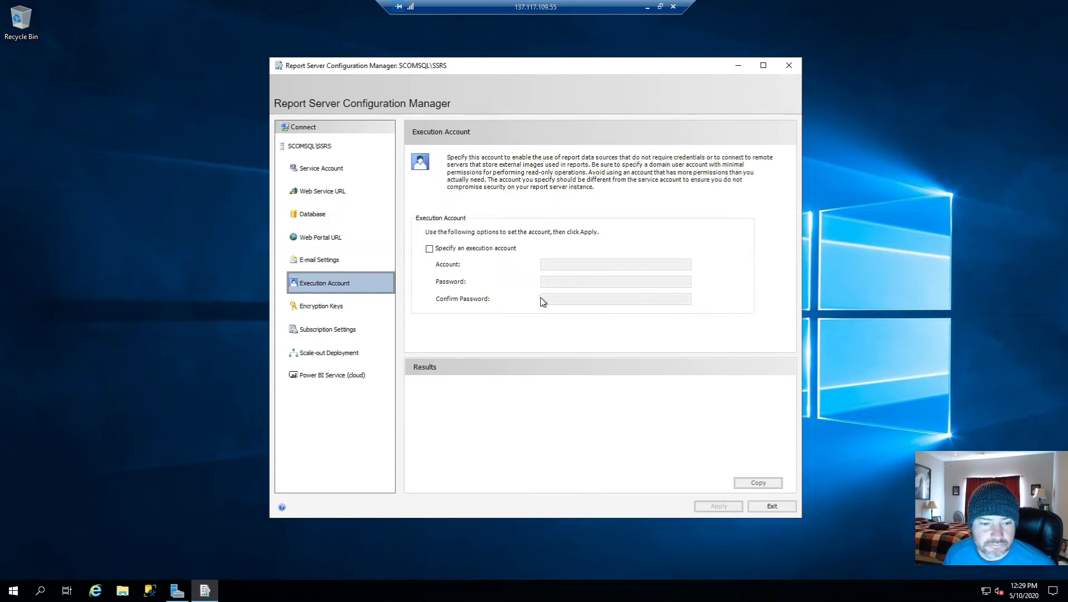
Step: Specify a Contoso domain execution account with its password and confirmation, and apply it
click(429, 249)
click(547, 264)
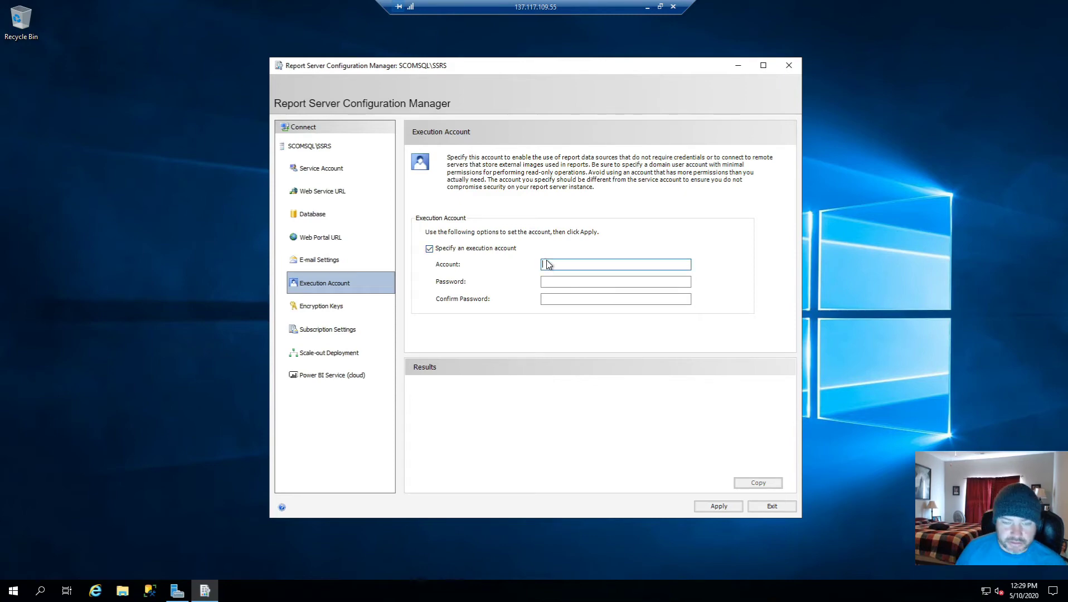
text(svcsqlreports)
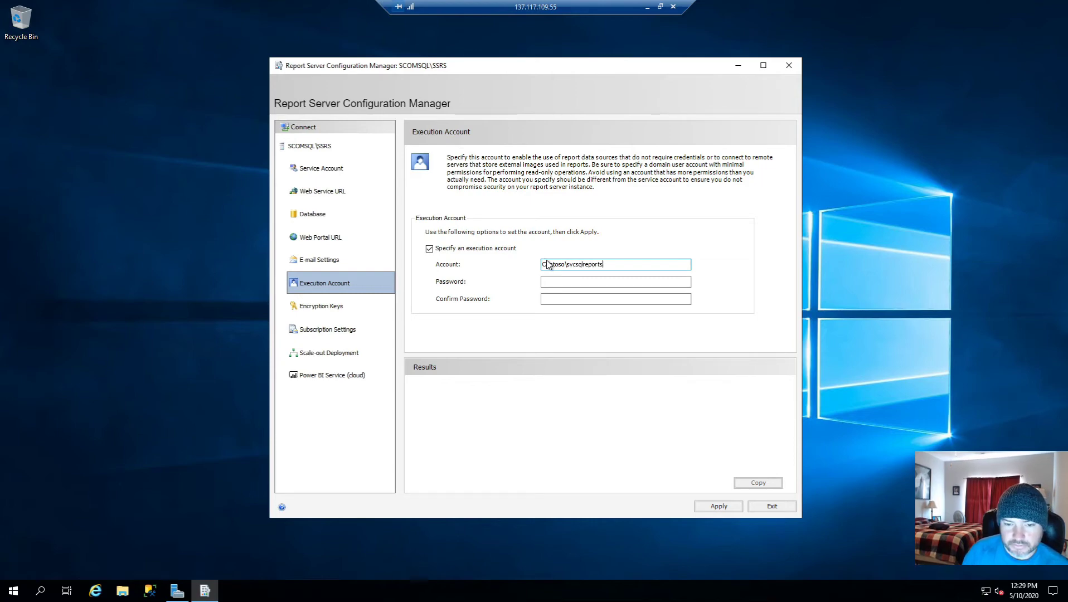
key(Tab)
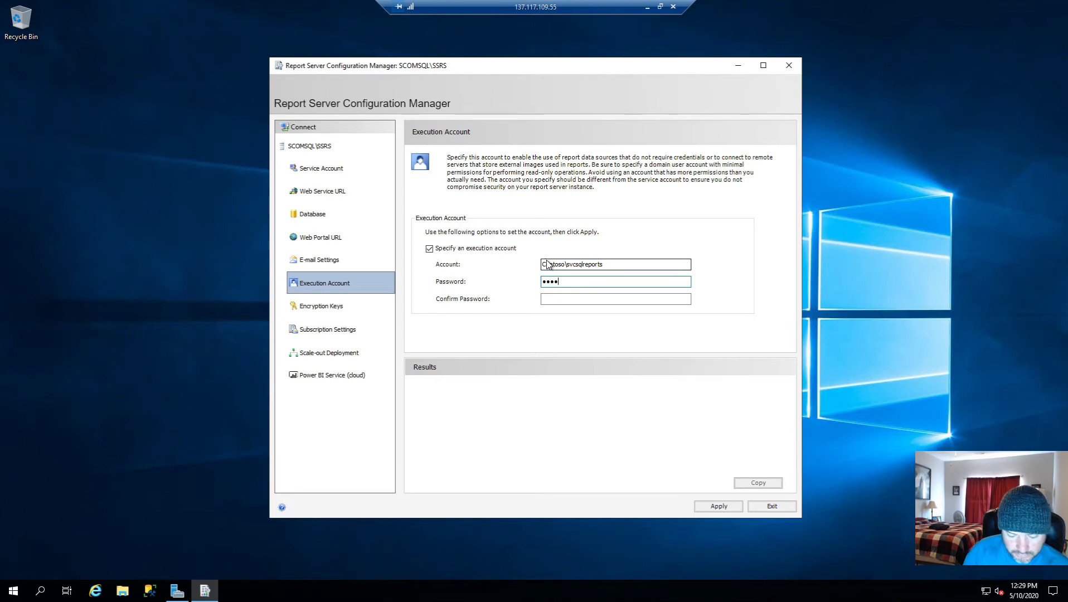
text(P@ssw0rd)
key(Tab)
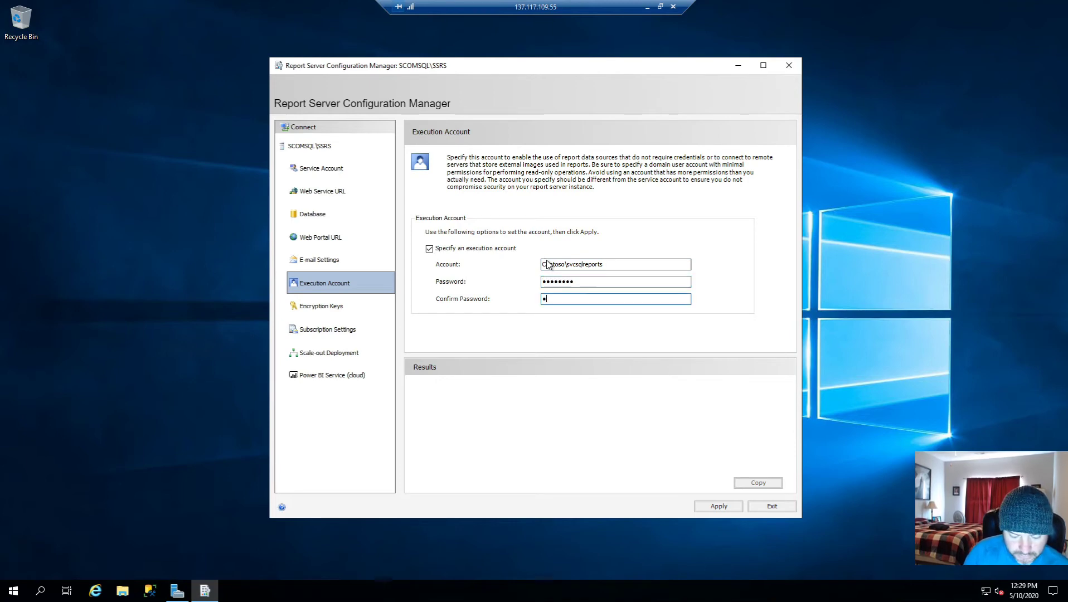
text(P@ssw0rd)
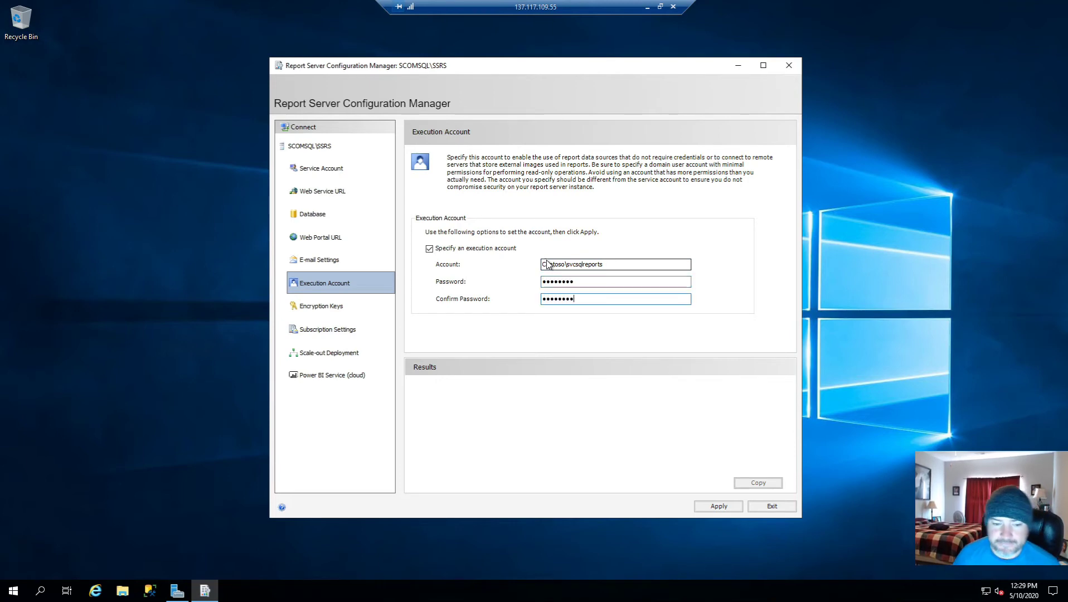
click(353, 326)
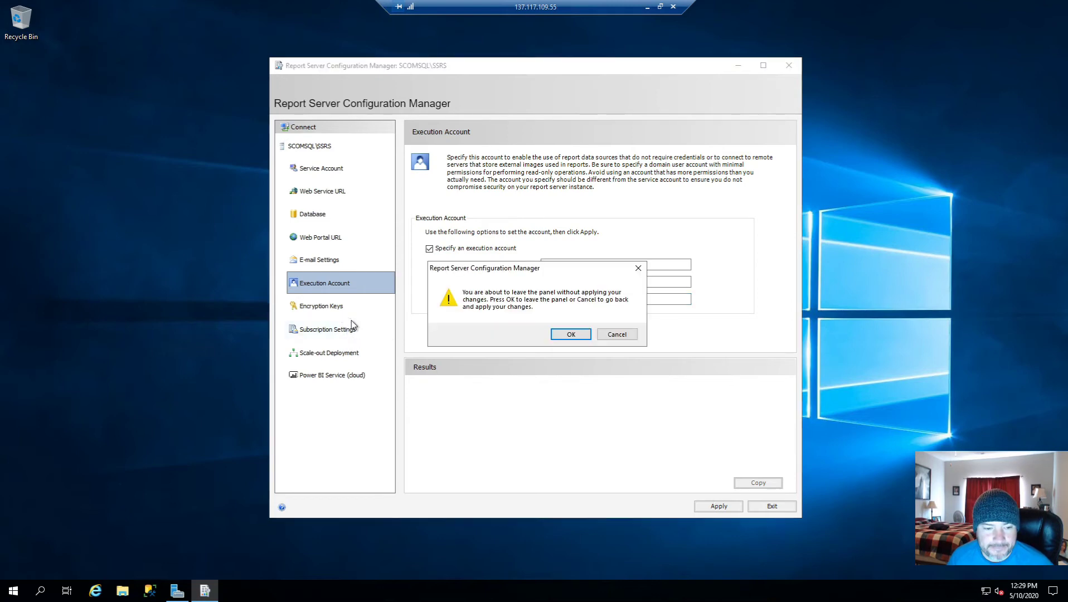
click(616, 335)
click(718, 506)
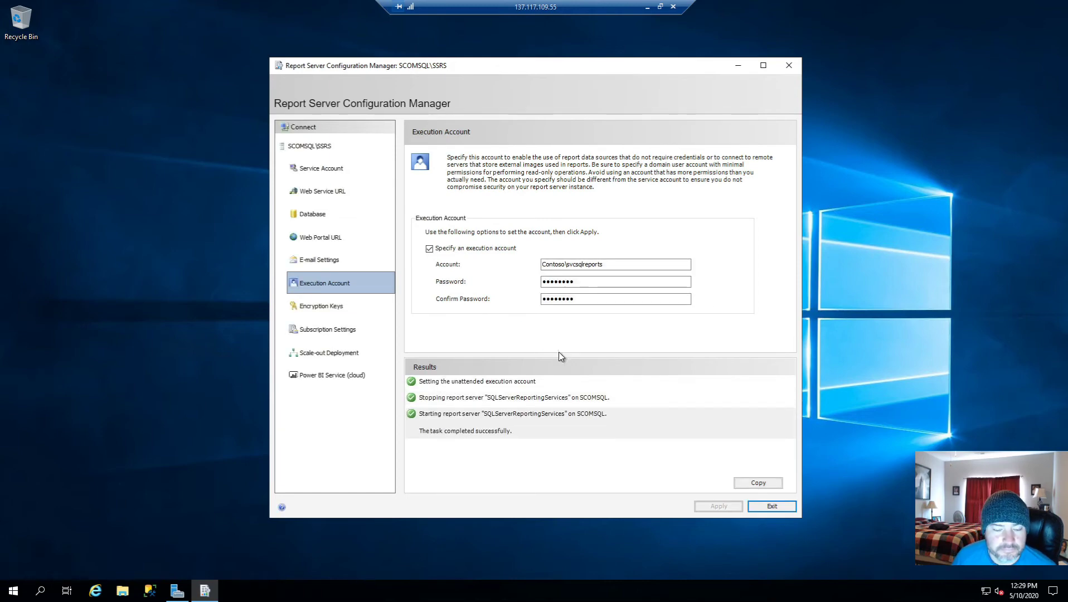
click(329, 238)
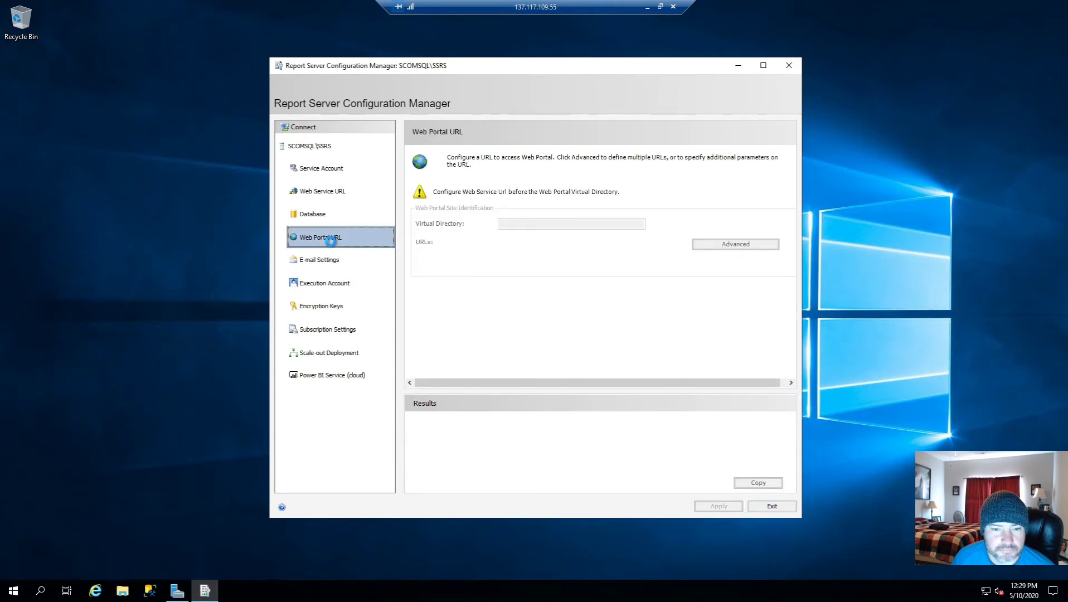
Step: Apply the Web Service URL with virtual directory ReportServer on TCP port 80
click(332, 191)
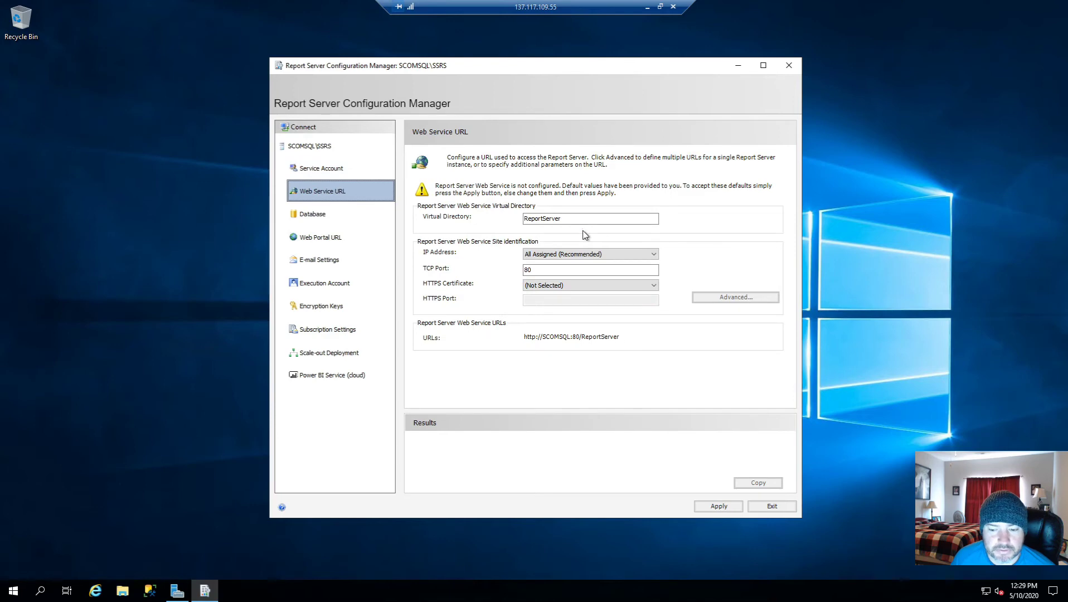
click(564, 219)
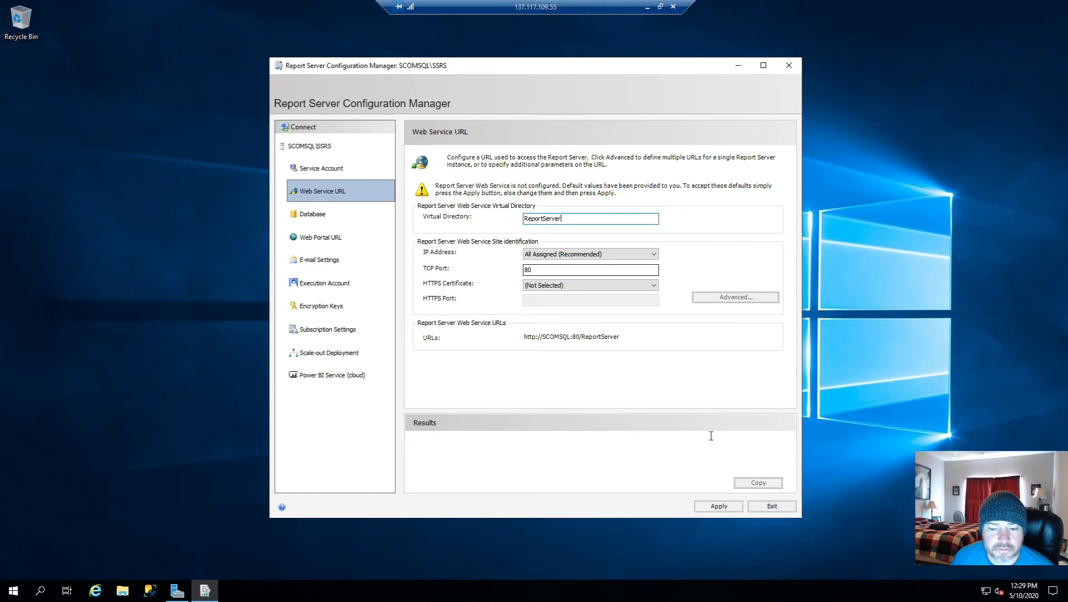
click(718, 506)
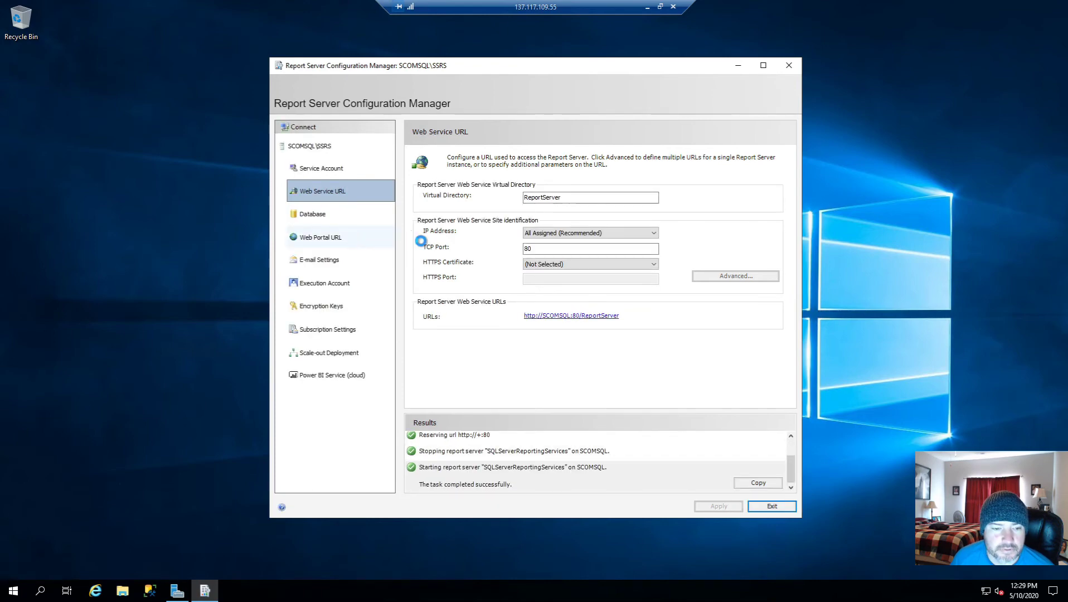
click(338, 238)
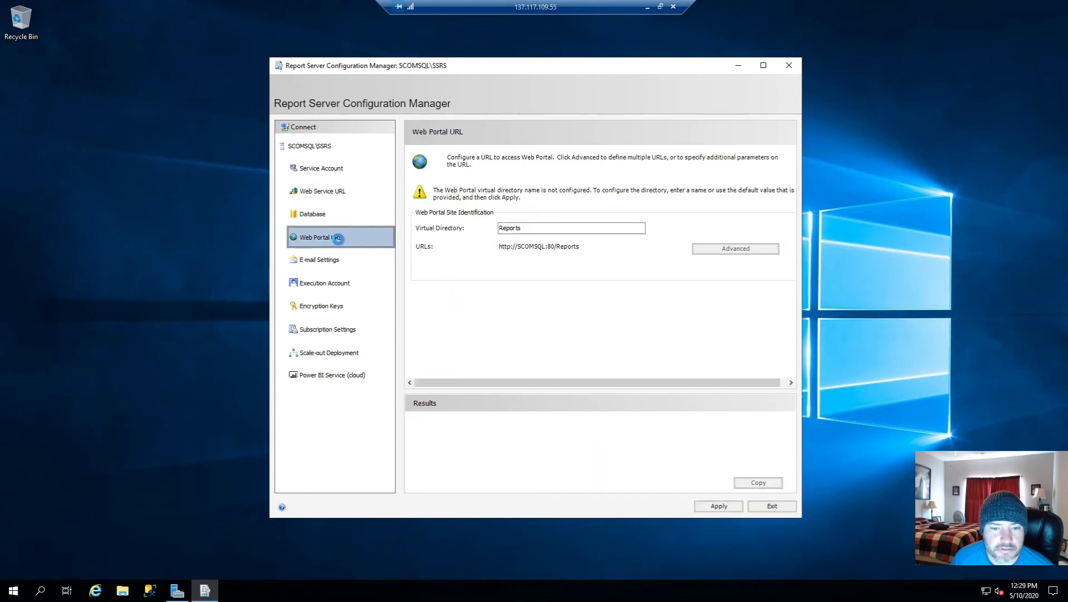
Step: Apply the Web Portal URL with directory Reports, check e-mail settings, and exit the tool
click(719, 505)
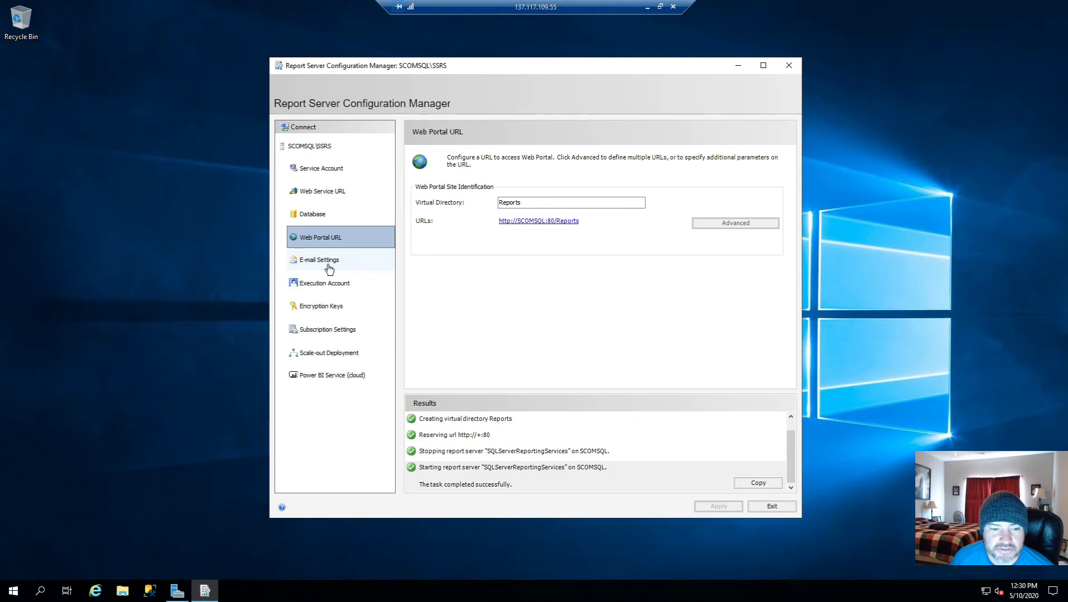
click(330, 270)
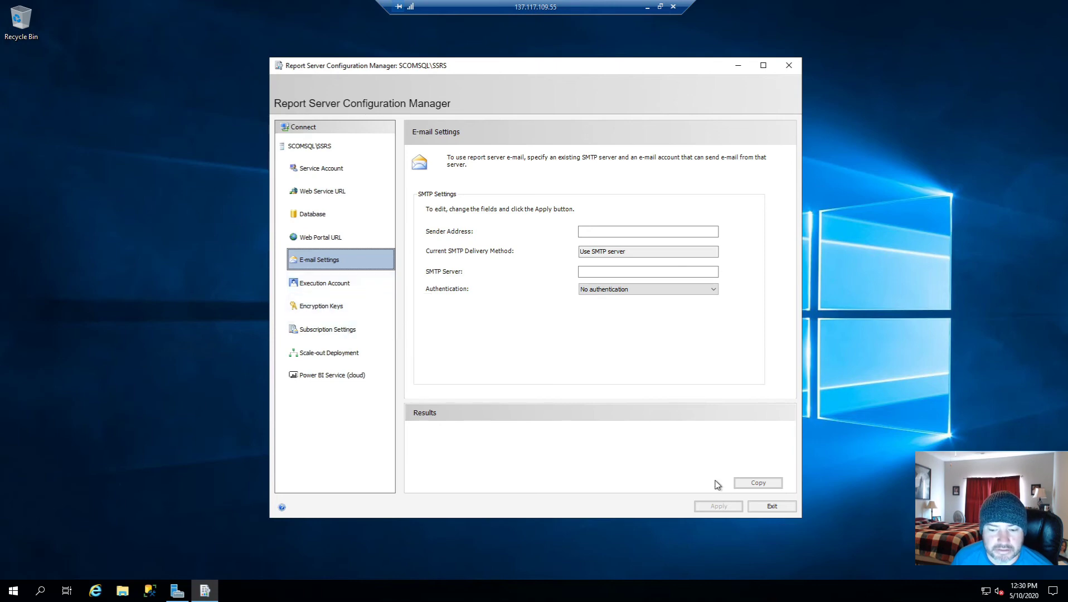
click(769, 505)
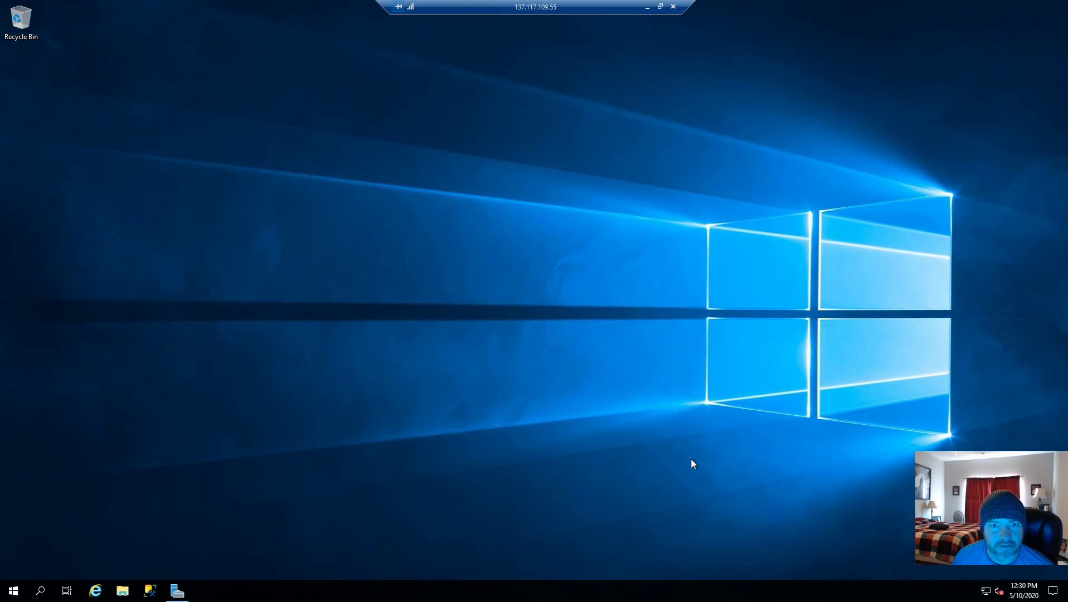
Step: Open Internet Explorer off to the side and reconnect Configuration Manager to SCOMSQL\SSRS
click(95, 591)
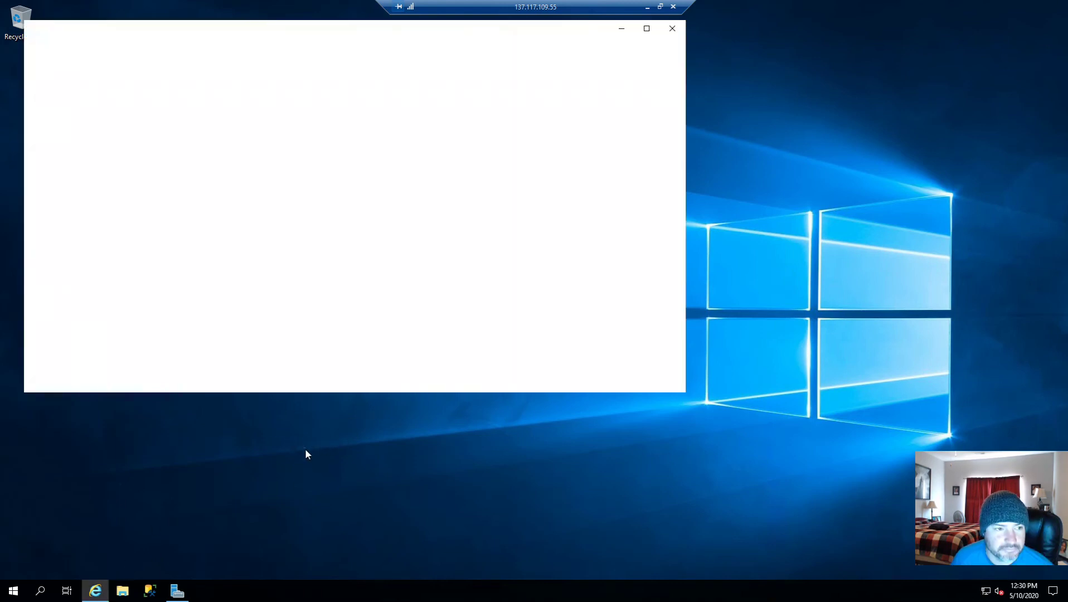
drag(262, 32, 548, 69)
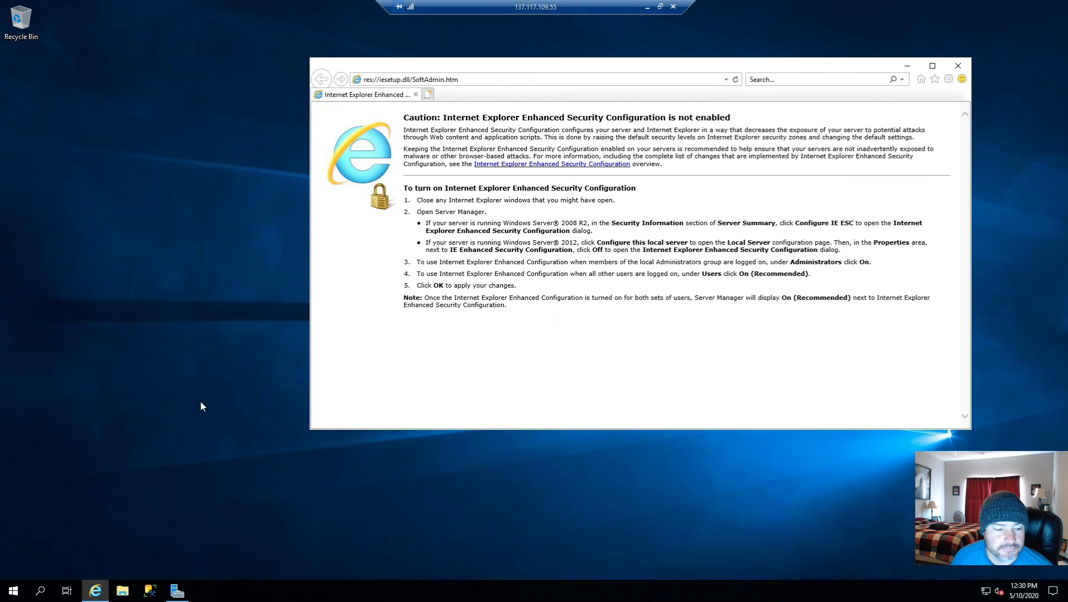
click(13, 590)
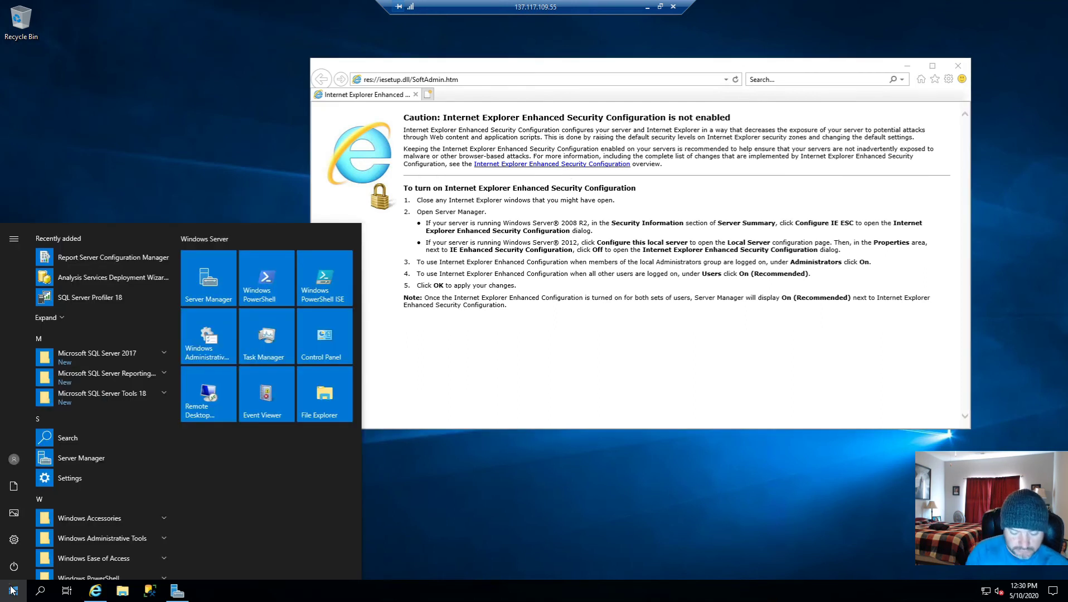
text(rep)
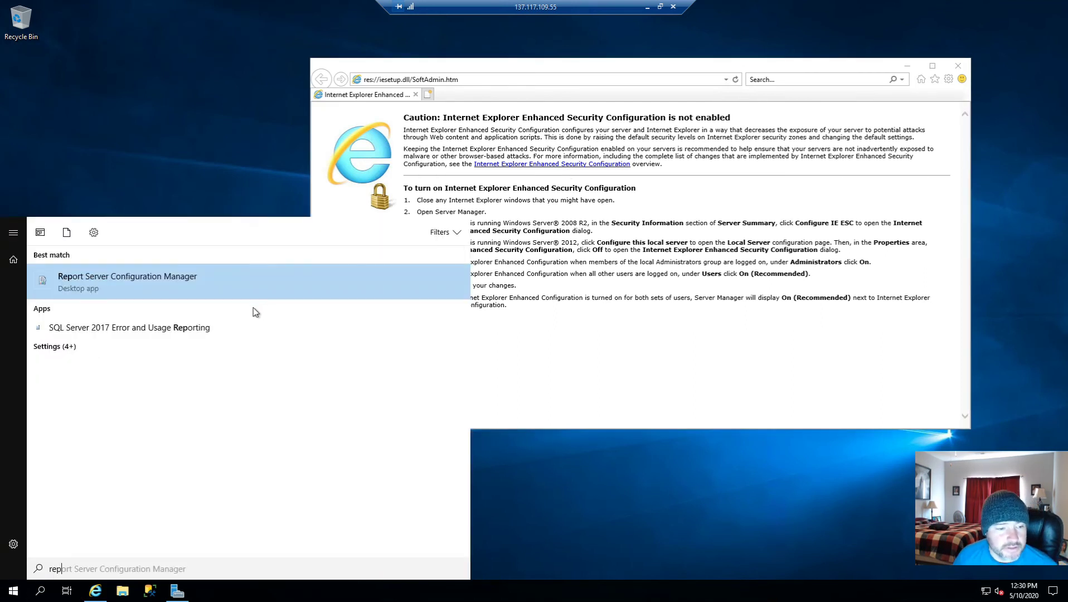
click(242, 286)
click(493, 371)
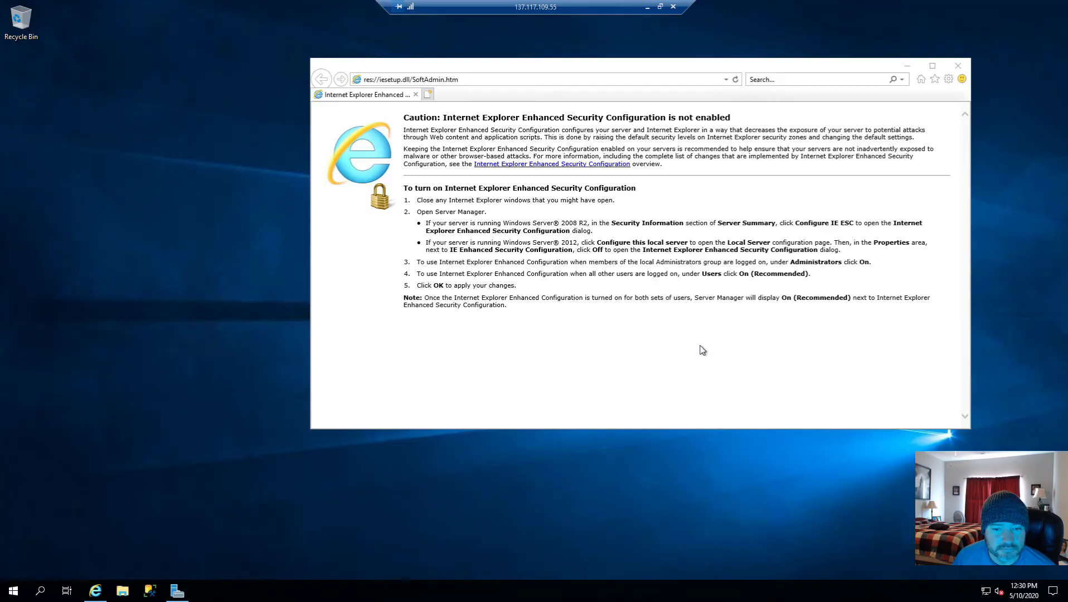
click(613, 359)
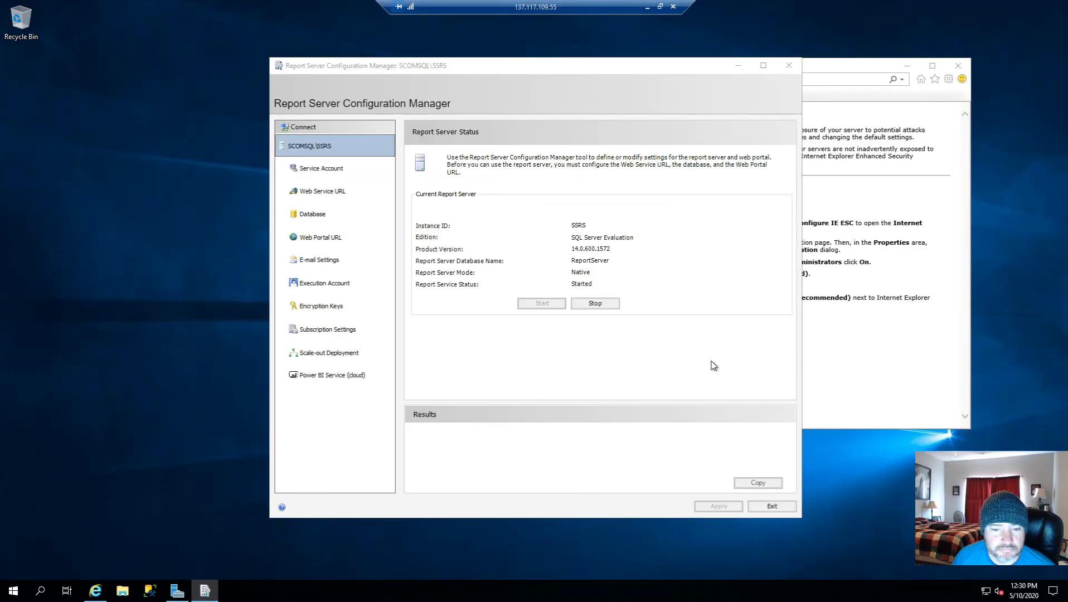
click(312, 214)
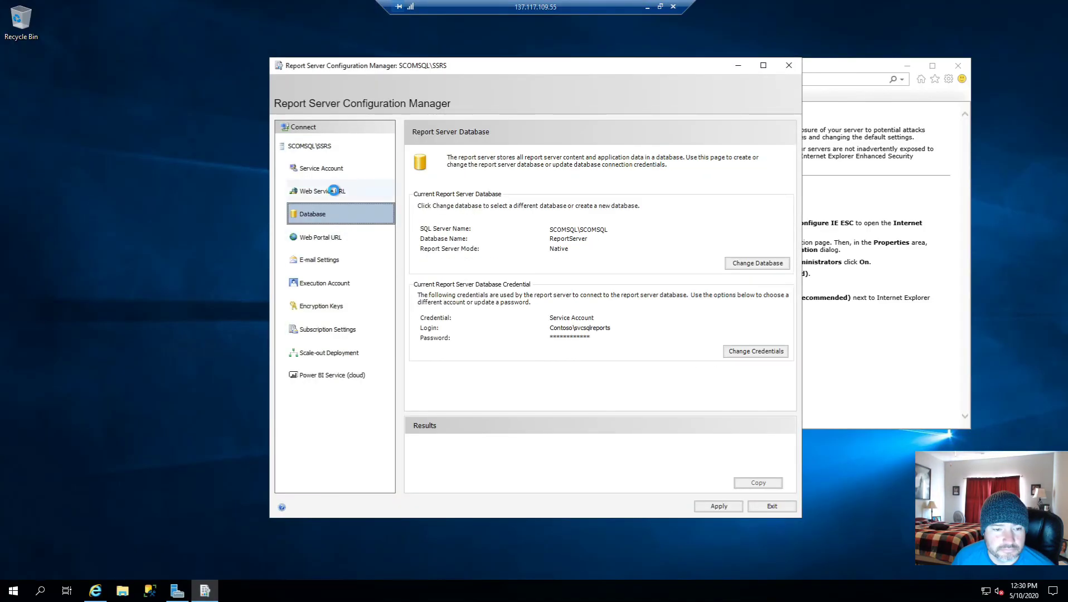
click(334, 190)
click(336, 241)
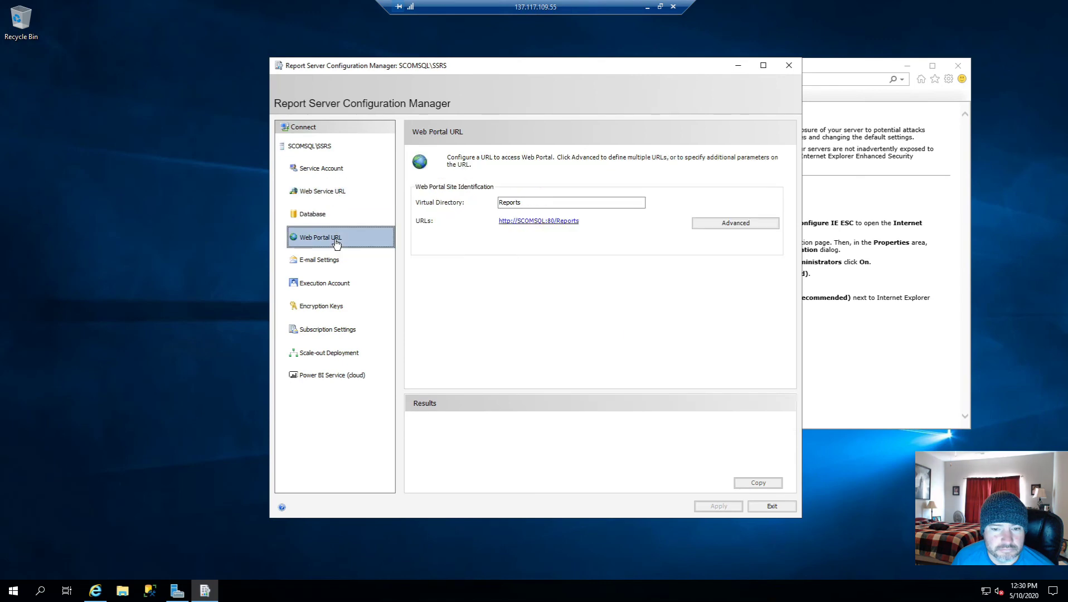
click(535, 222)
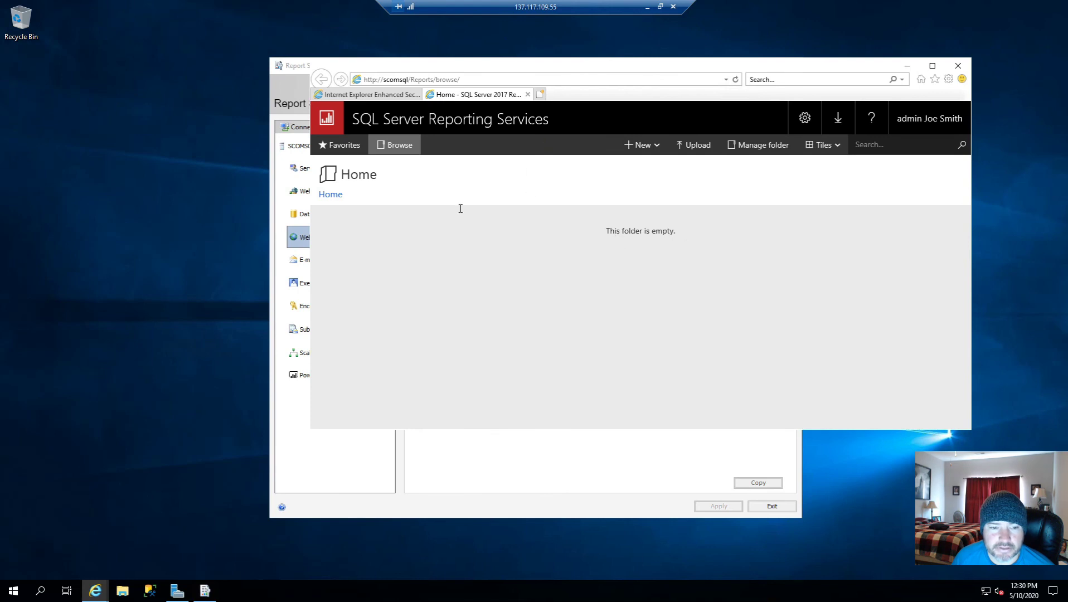
Step: Close the Reporting Services portal tab and Internet Explorer
drag(534, 67, 327, 94)
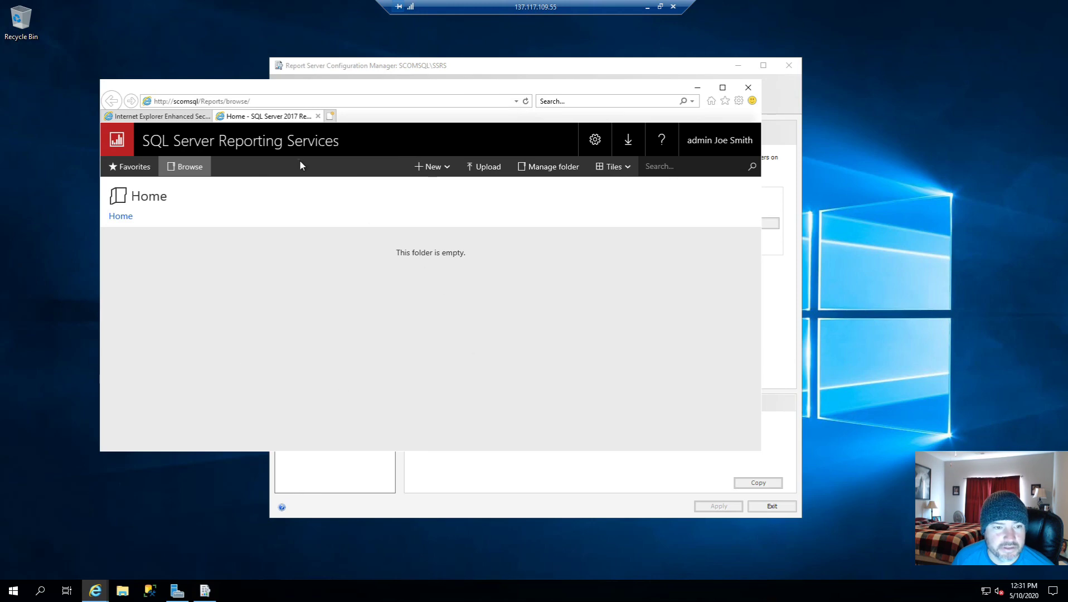
click(318, 116)
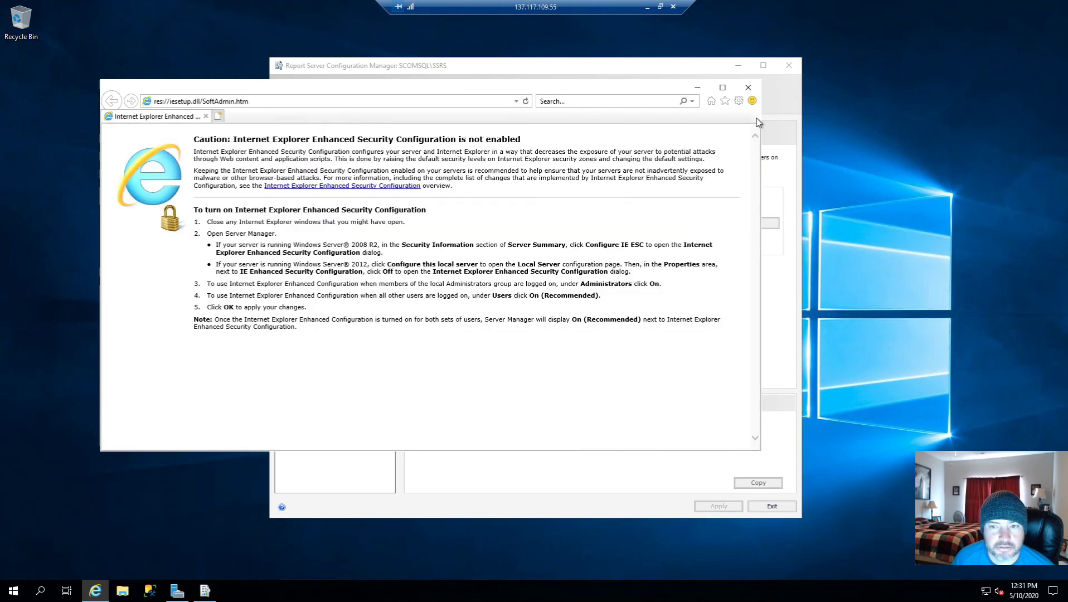
click(748, 87)
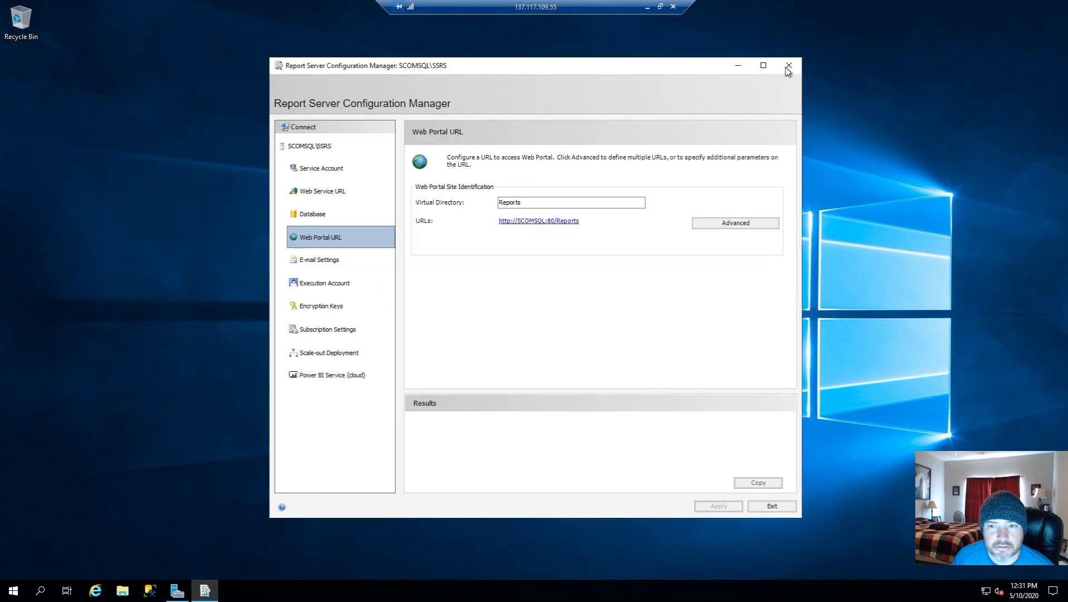
Step: Exit Configuration Manager, minimize the remote session, and show the closing slide
click(771, 507)
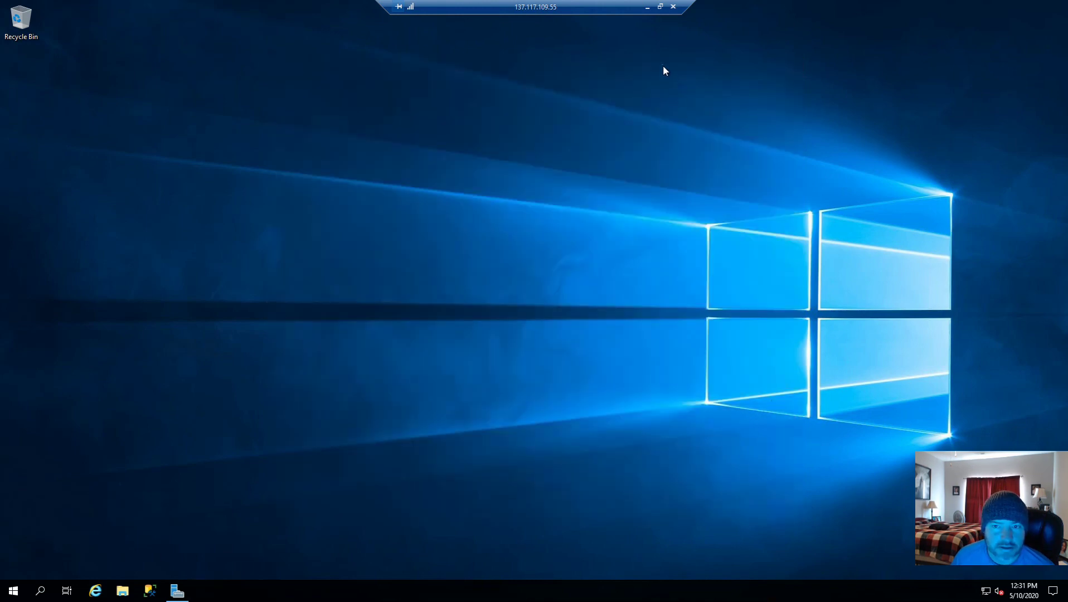
click(647, 8)
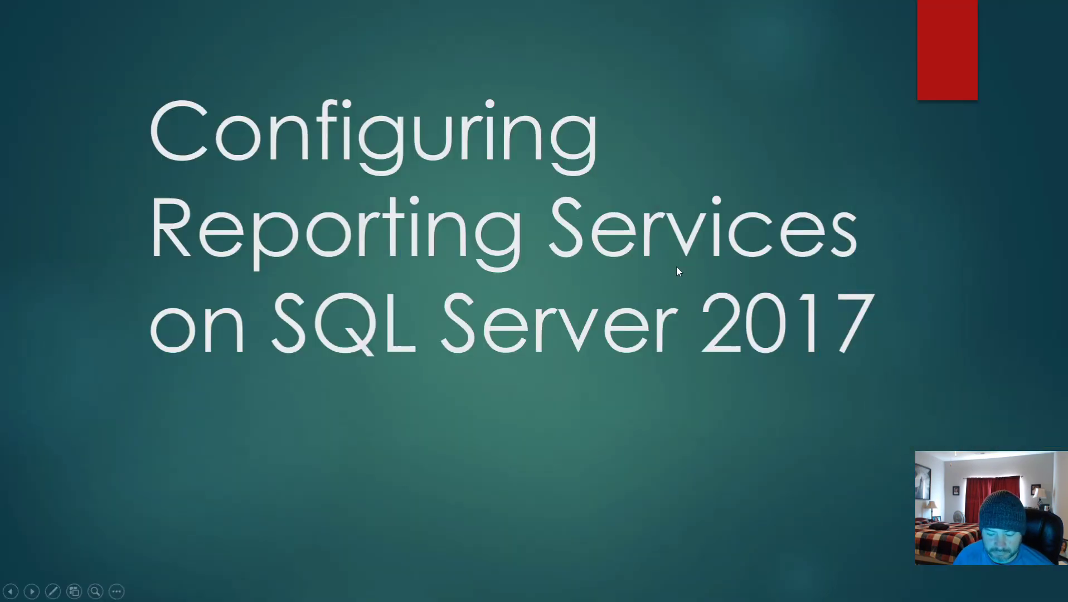
click(676, 267)
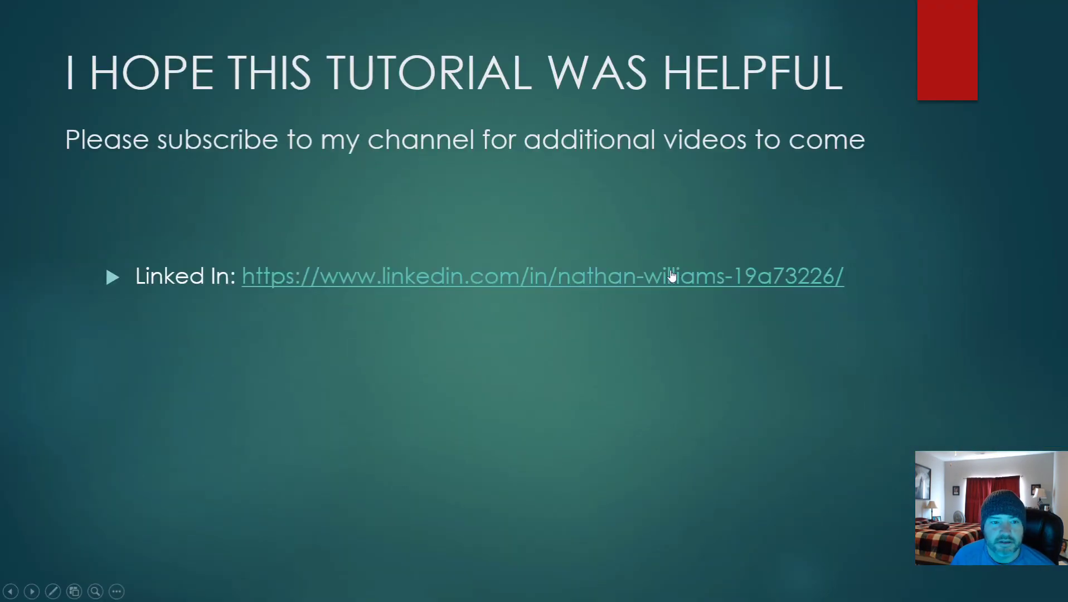